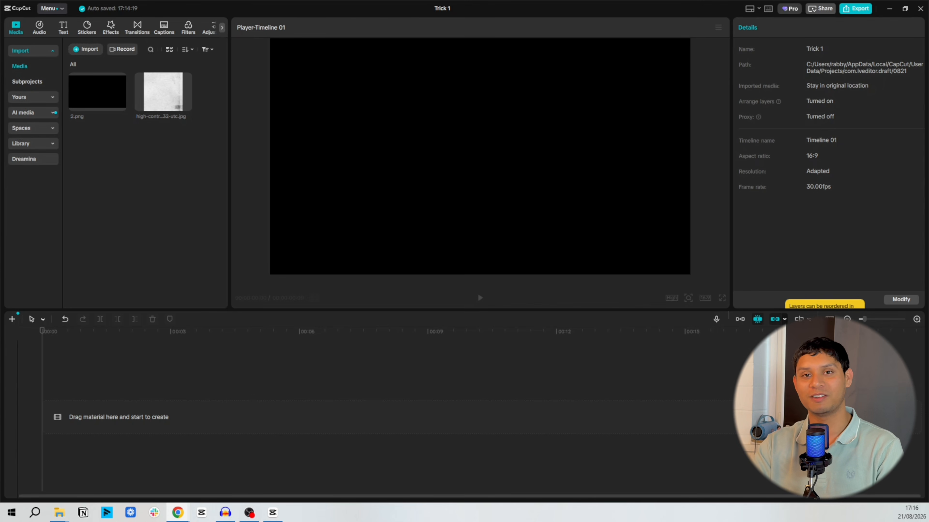
- Switch to Claude, request a downloadable SRT file counting up from $1 to $100 with milliseconds, download it, and close the browser
drag(0, 22, 370, 90)
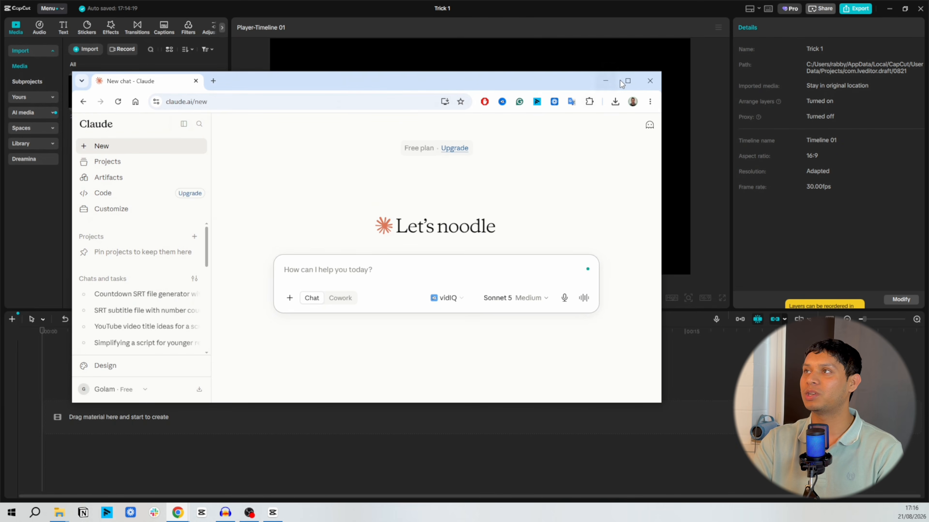
click(626, 87)
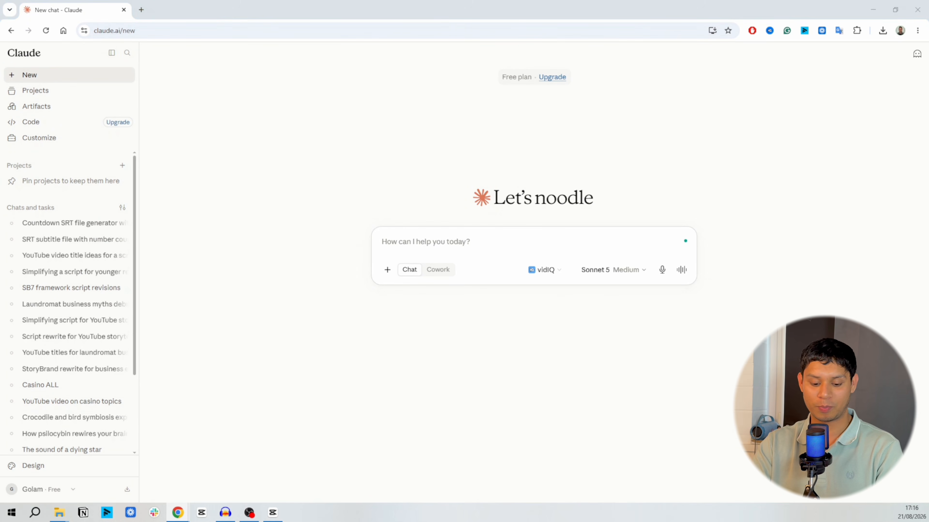
text(Create a count-up number from $1 to $100 in a downloadable SRT file, including milliseconds.)
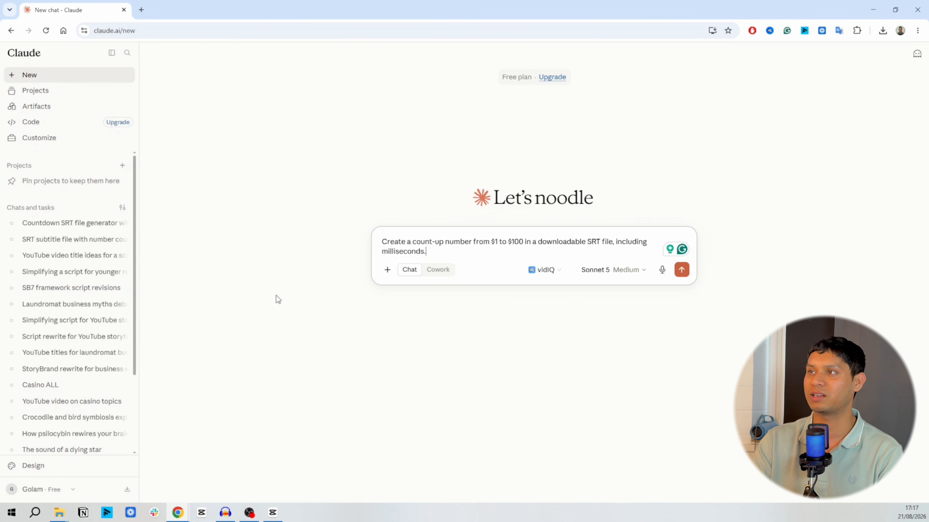
key(Return)
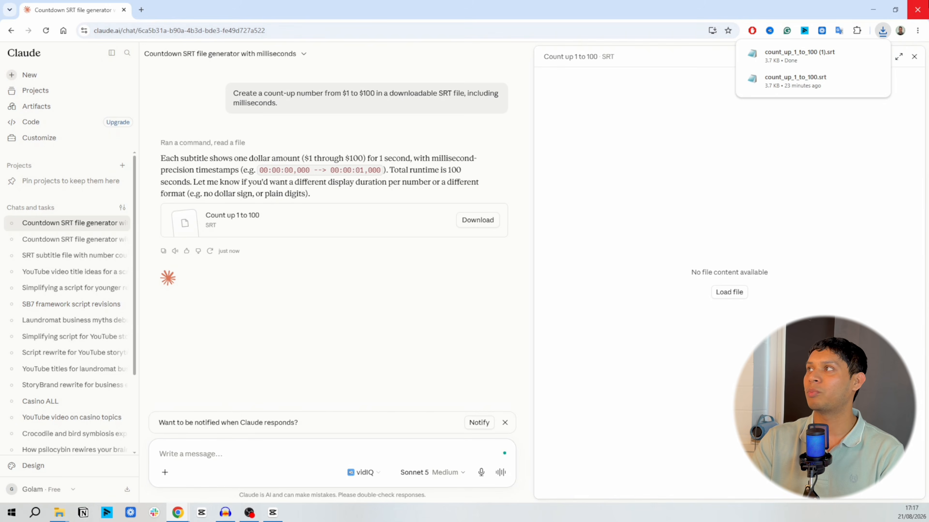
click(910, 6)
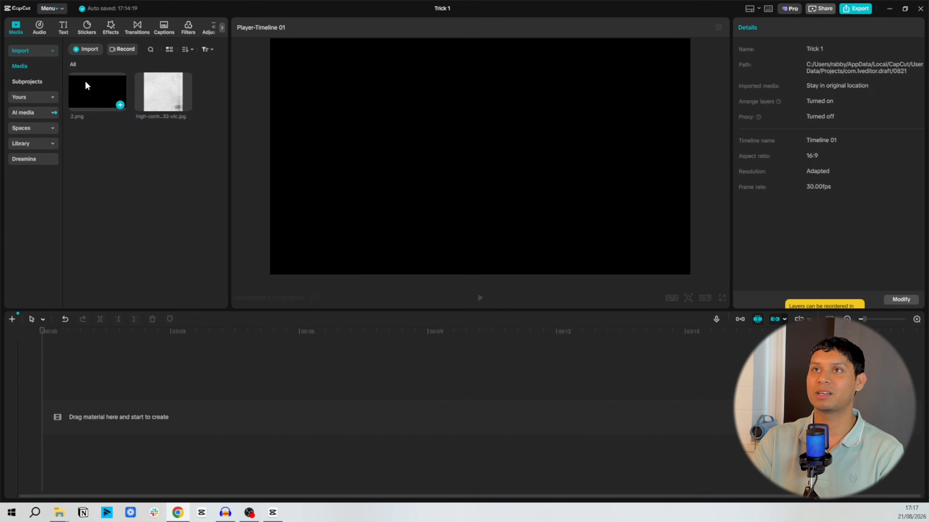
- Place 2.png at the start of the timeline and layer the scratched paper texture image above it
drag(84, 81, 73, 408)
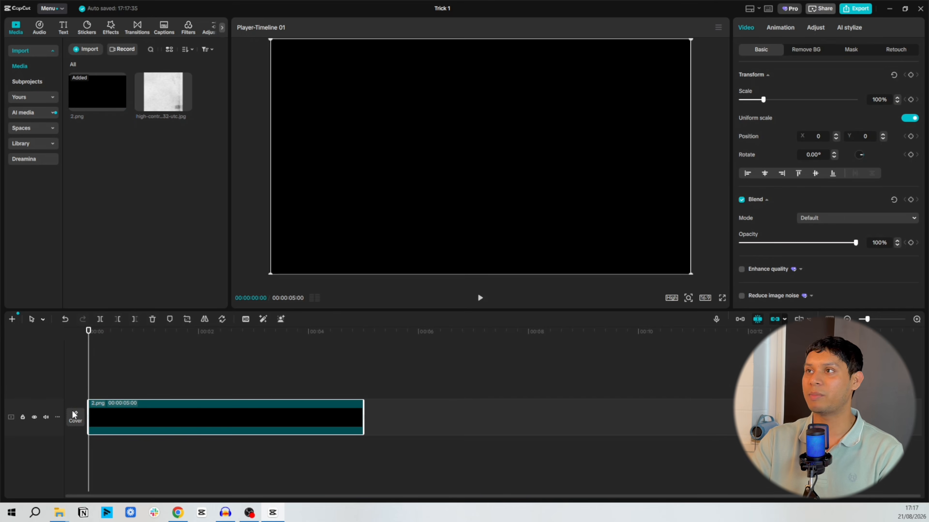
drag(149, 107, 70, 375)
- Crop the texture image to 16:9 around its lower part and reduce its opacity
click(187, 319)
click(438, 398)
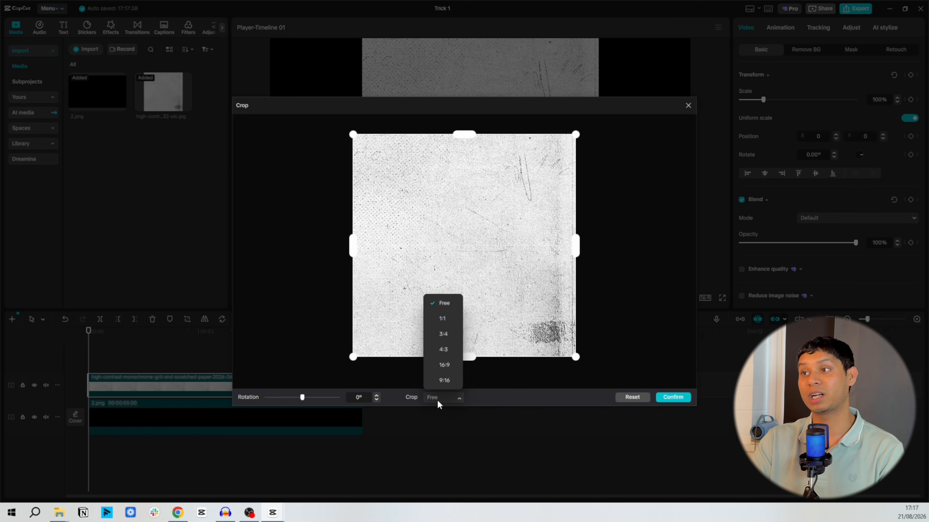
click(443, 366)
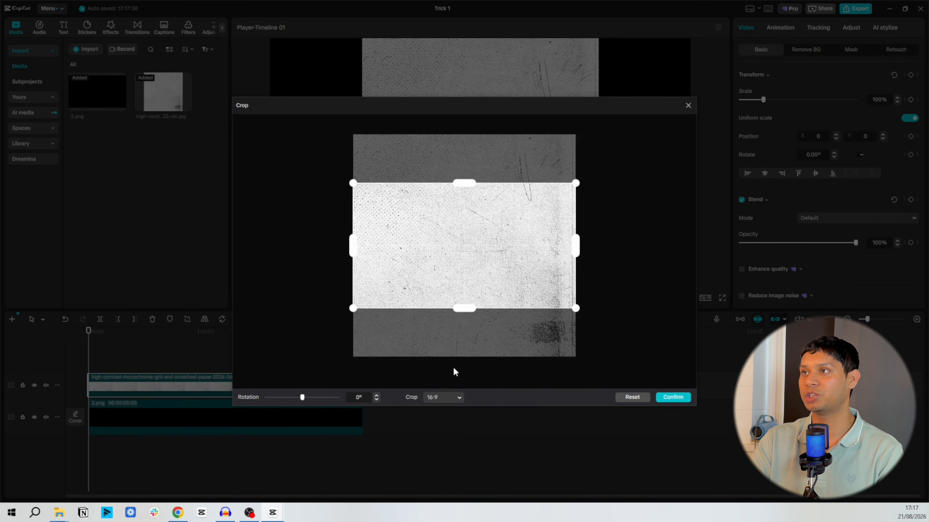
drag(476, 334, 477, 365)
click(673, 397)
drag(855, 243, 780, 243)
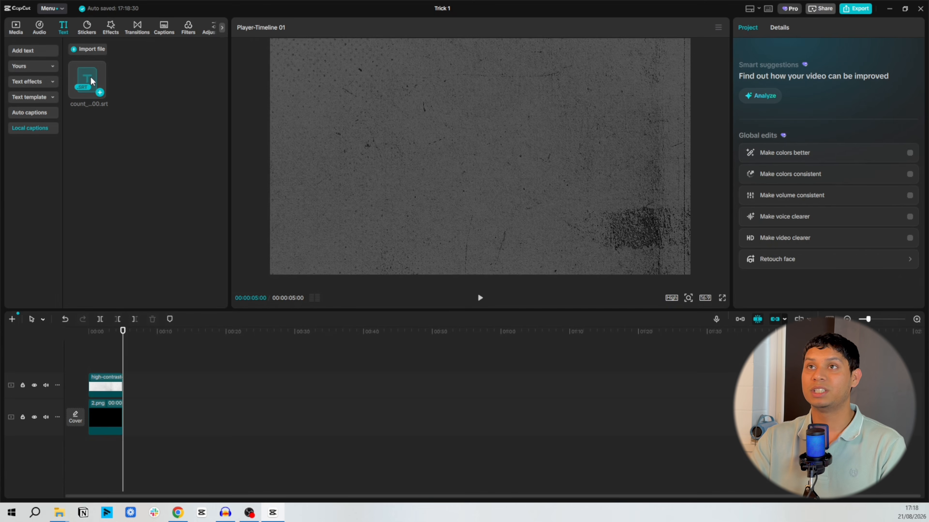
- Add the count-up SRT captions on a track above the texture, starting at the beginning, and scrub through them
drag(91, 81, 78, 344)
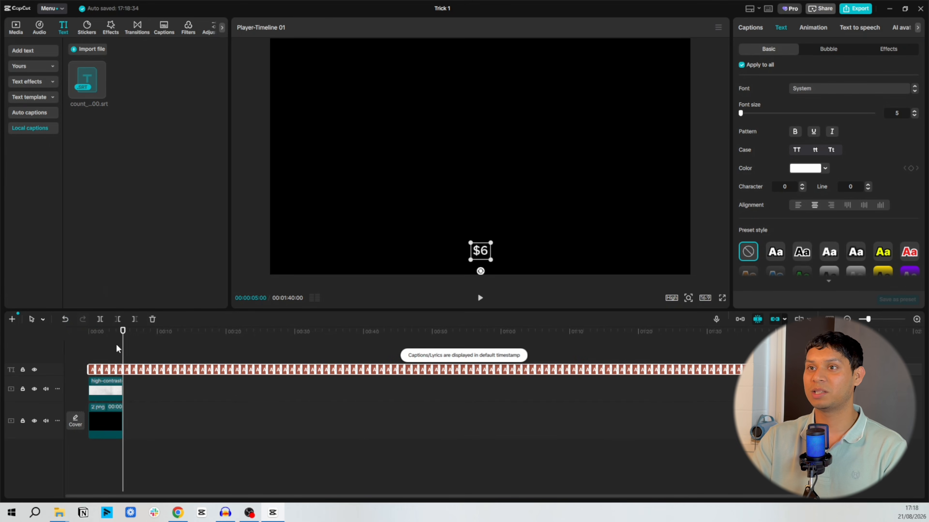
drag(123, 341, 91, 344)
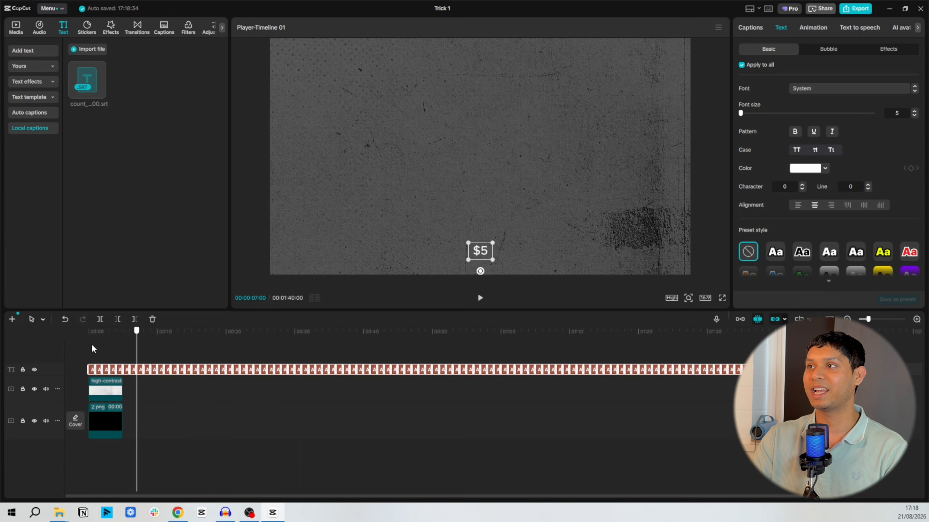
click(92, 349)
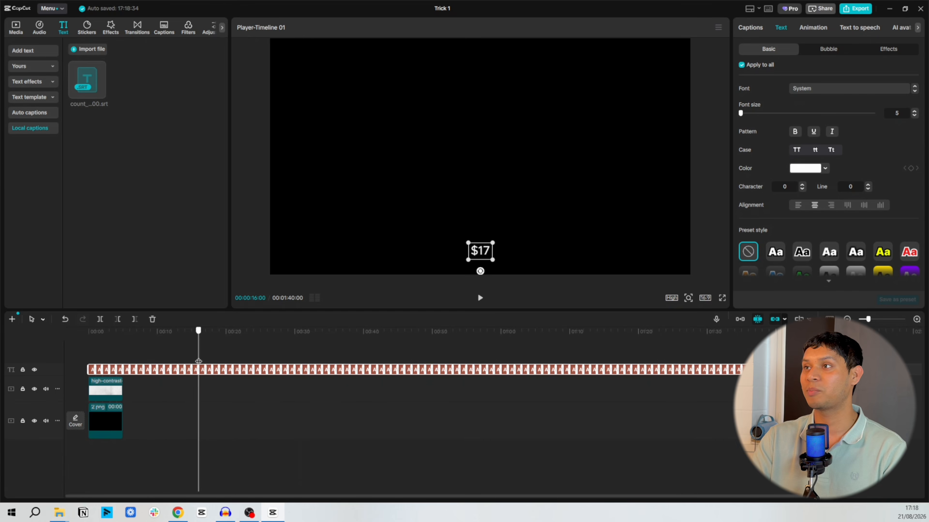
- Move all the captions up to the middle of the frame and set their font size to 41
drag(481, 253, 481, 157)
click(757, 110)
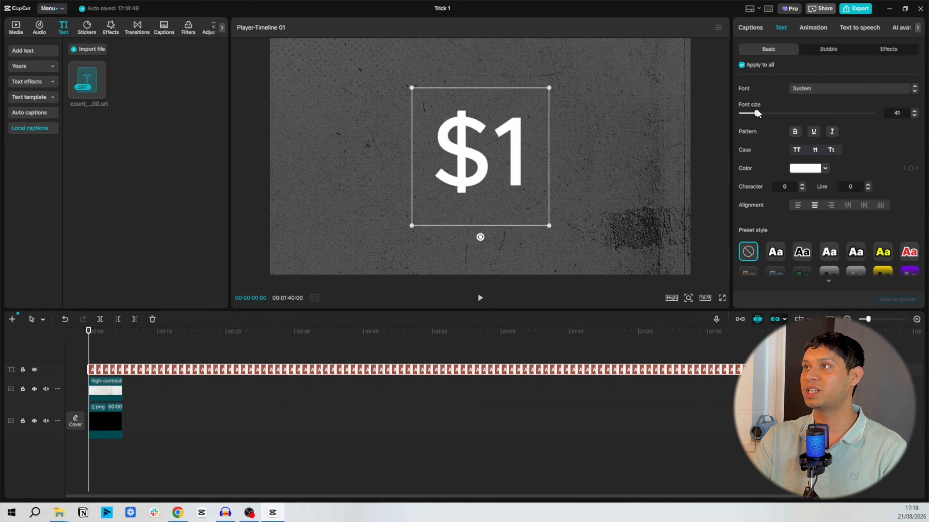
- Apply the white drop-shadow preset style to the captions and change their color to green
click(830, 253)
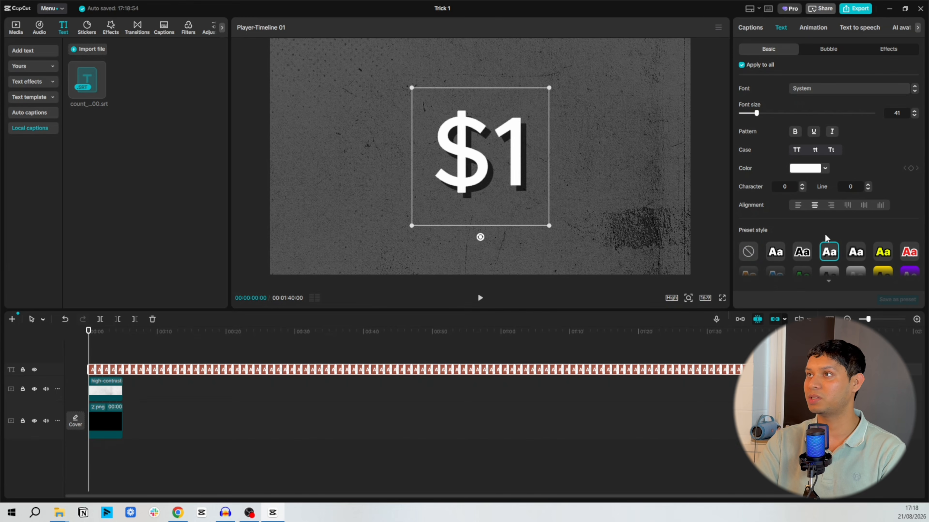
click(826, 168)
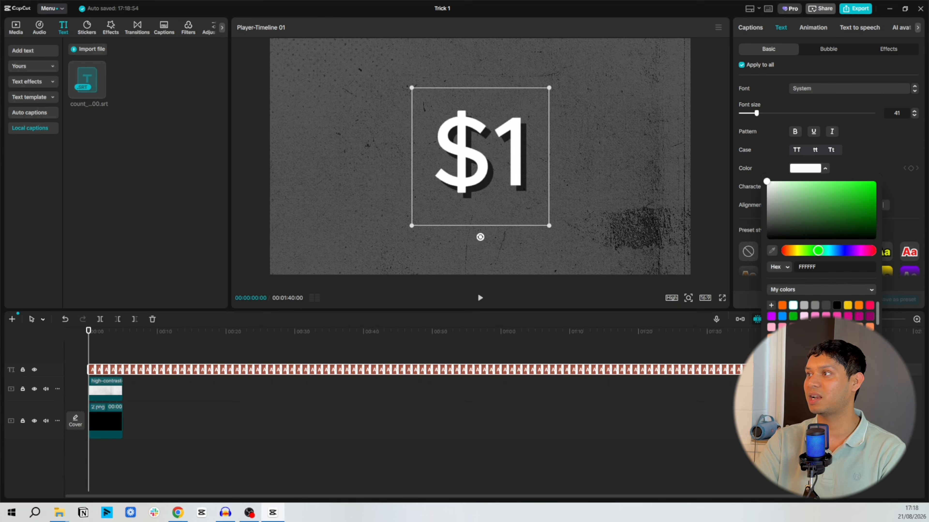
scroll(821, 314, down, 3)
click(782, 311)
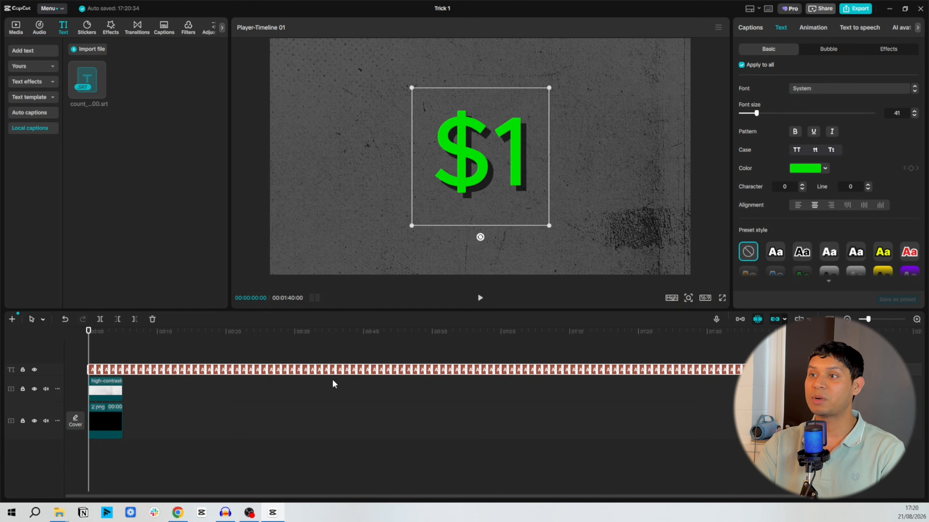
- Combine all the number captions into one compound clip and check the count at an earlier point
click(332, 385)
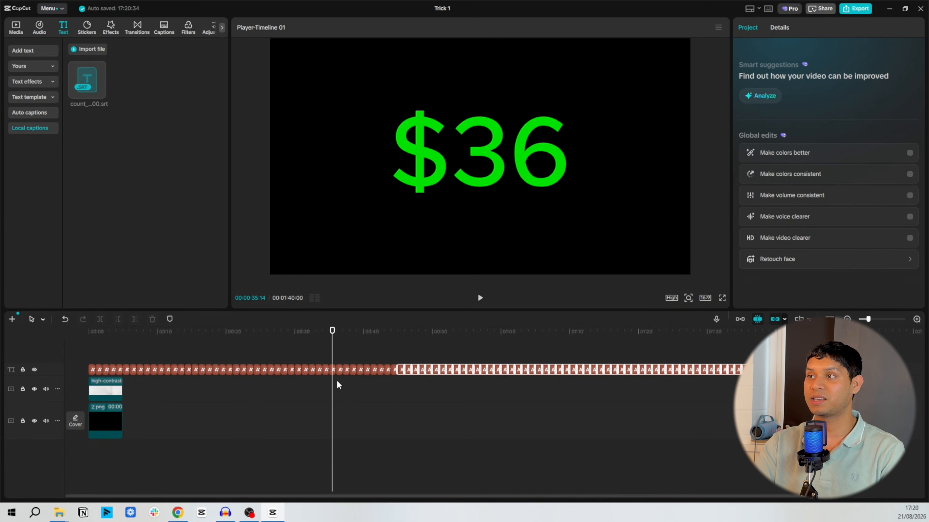
click(334, 371)
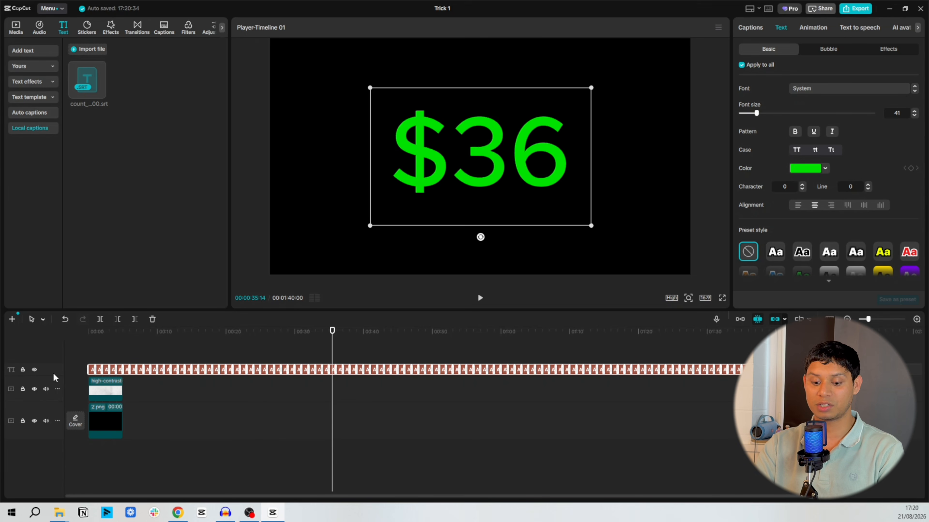
key(alt+g)
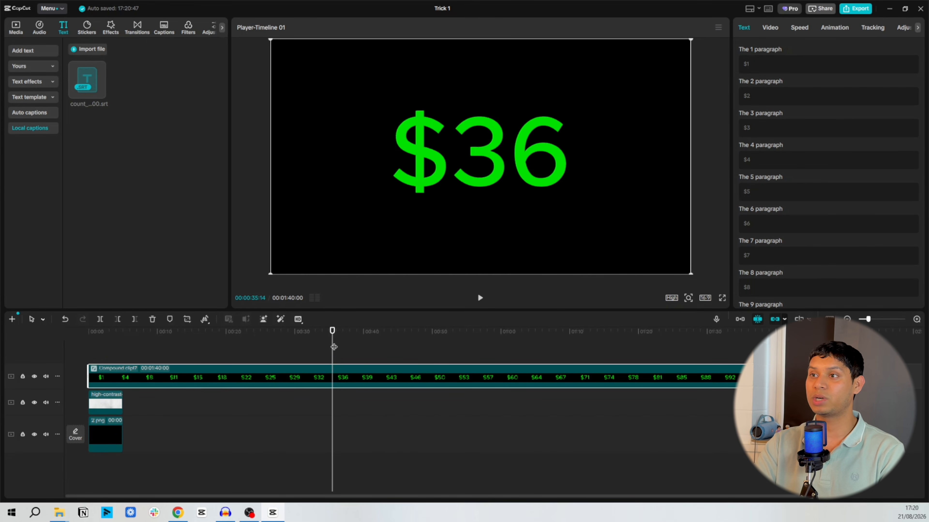
drag(331, 347, 24, 346)
click(209, 353)
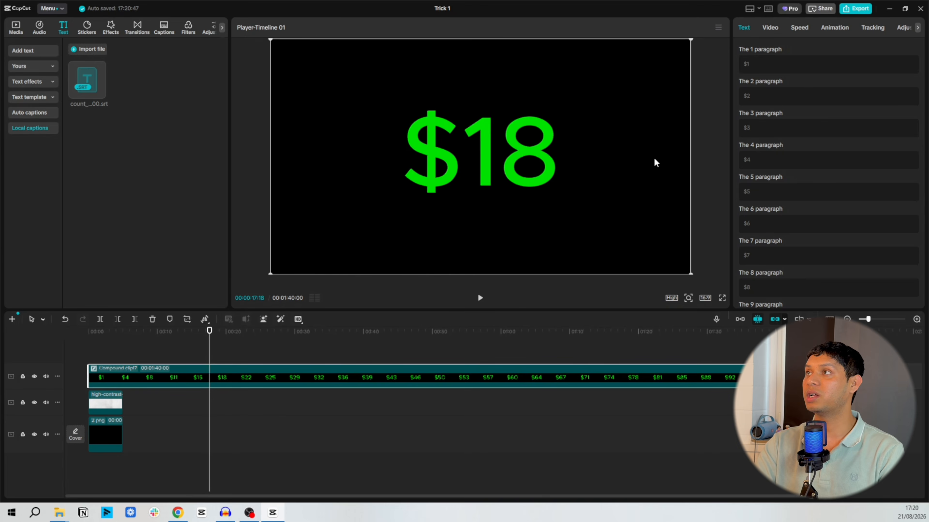
- Speed up the compound clip to 8.71x, playing back the count to check its pace
click(798, 28)
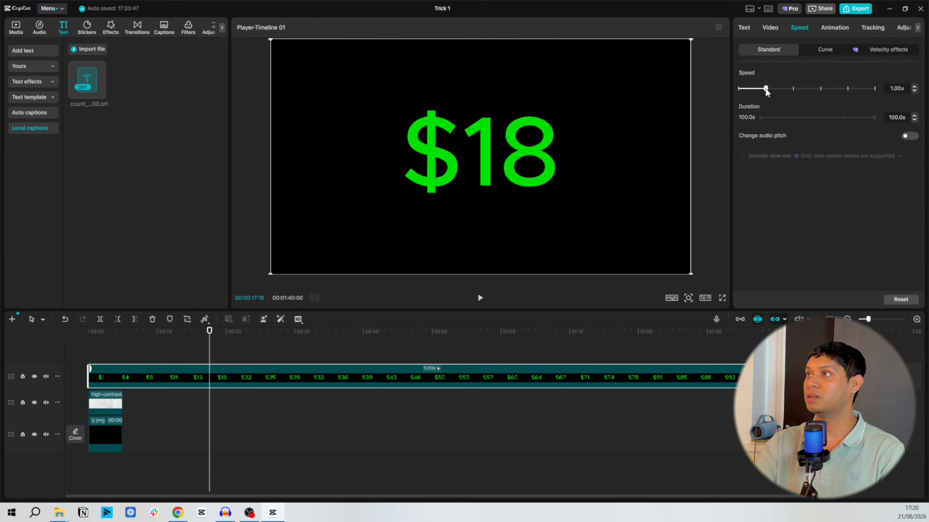
drag(798, 90, 828, 89)
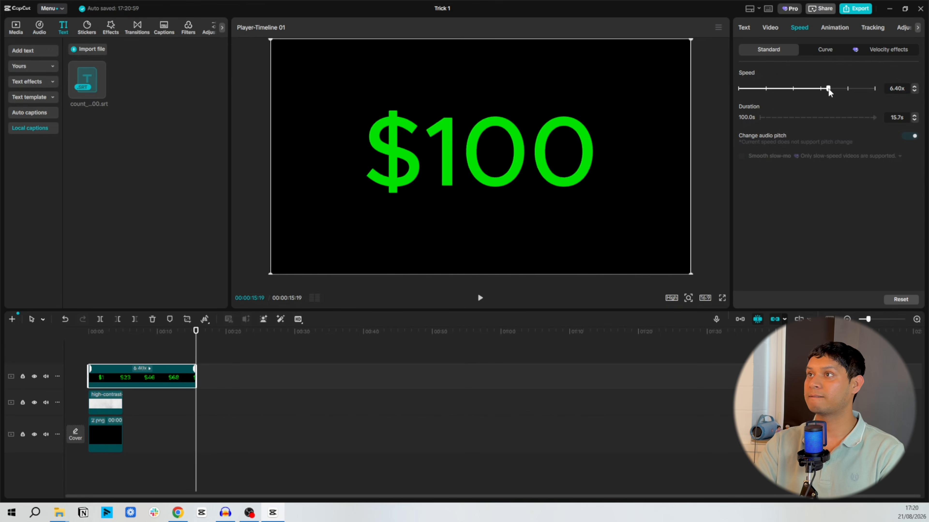
key(space)
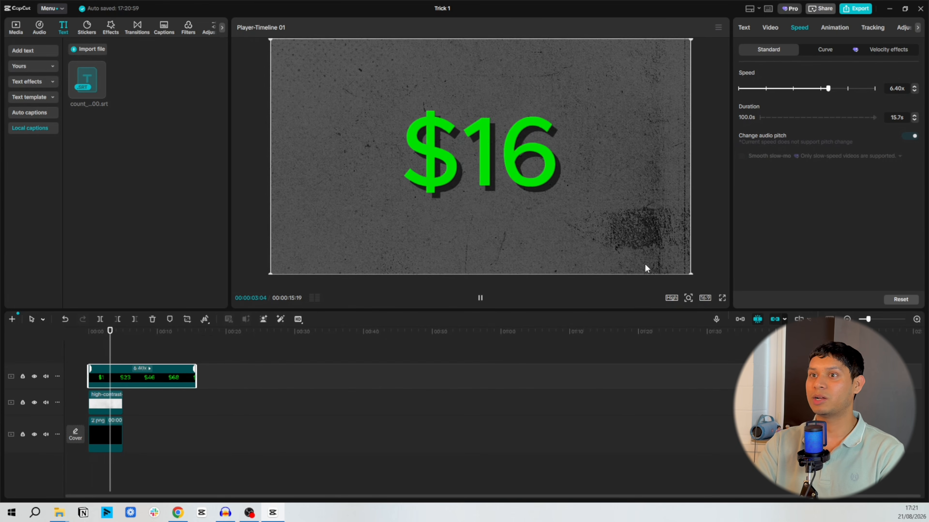
key(space)
drag(829, 88, 841, 90)
key(space)
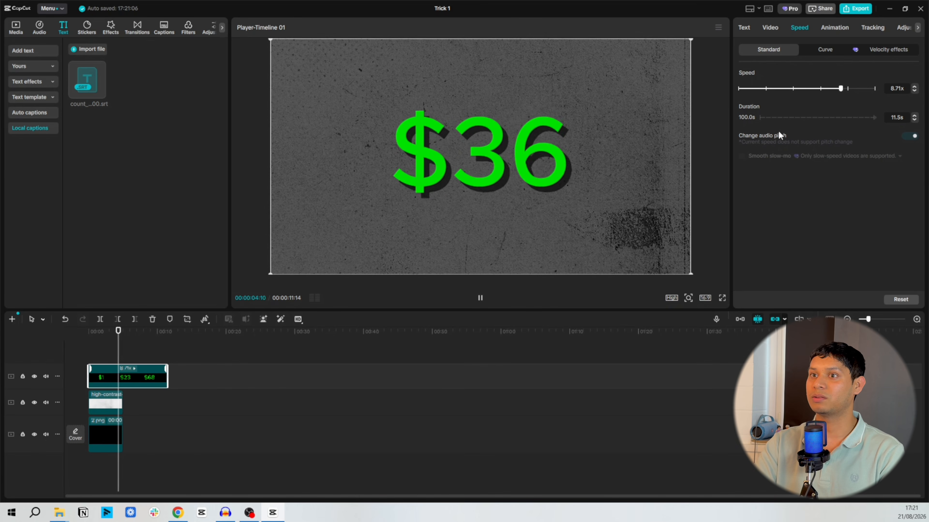
key(space)
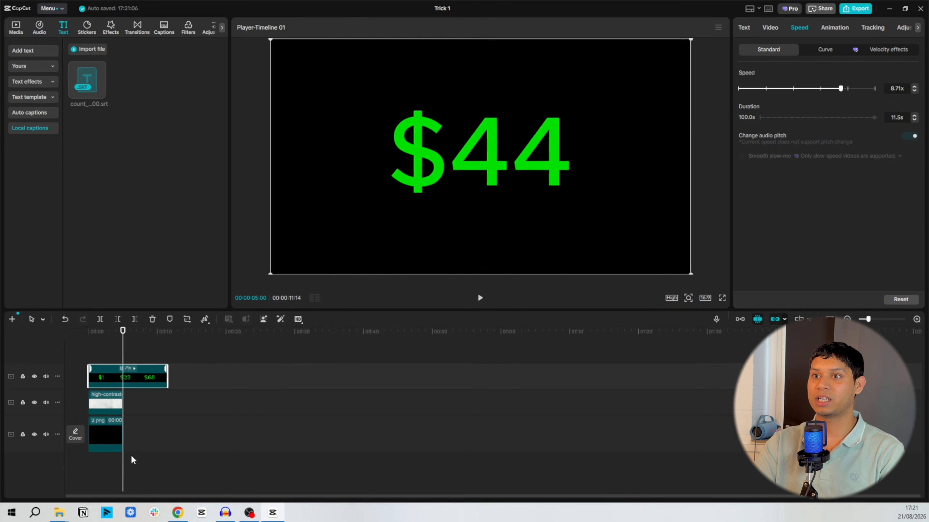
- Extend the texture and 2.png clips to the end of the count-up clip and preview the result in full screen
drag(130, 455, 167, 410)
click(721, 297)
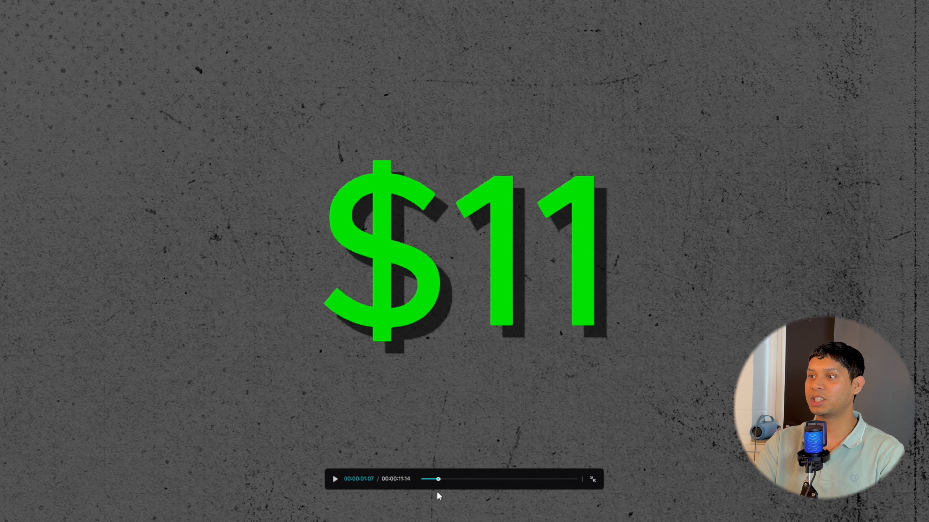
drag(438, 480, 409, 475)
key(space)
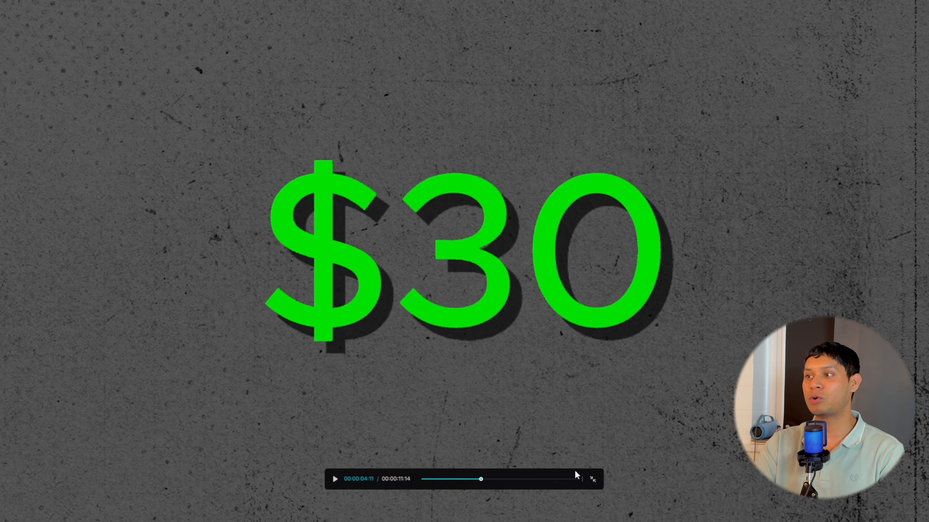
click(592, 479)
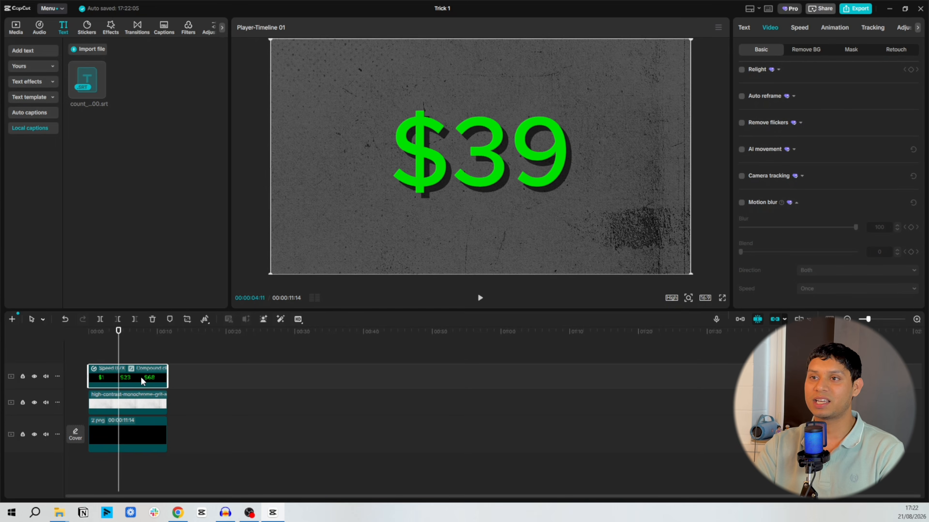
- Open the count-up compound clip, copy its final $100 caption, and return to the main timeline
double_click(141, 376)
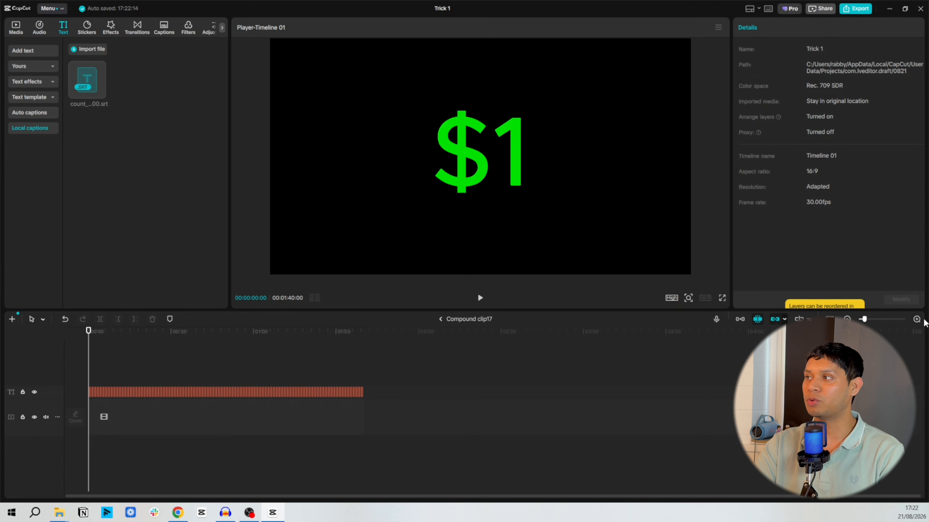
click(916, 319)
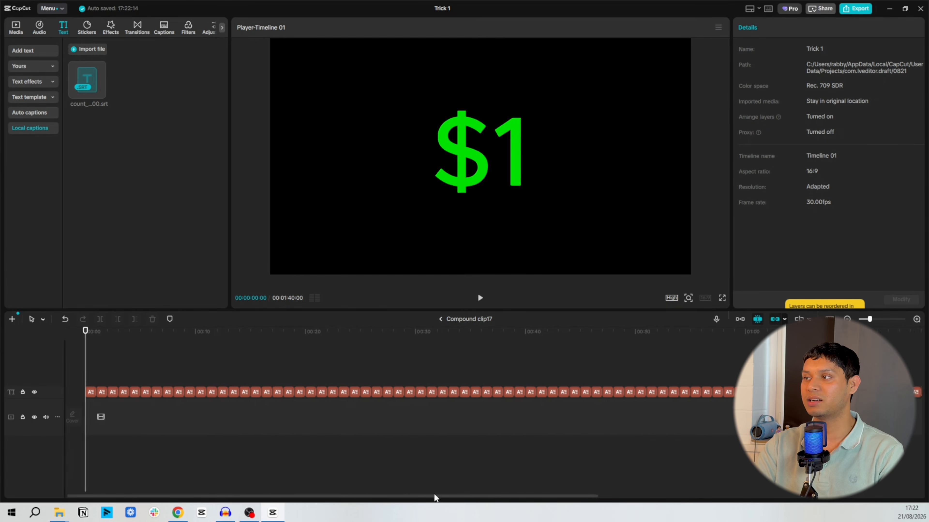
drag(435, 495, 699, 497)
click(751, 392)
right_click(753, 392)
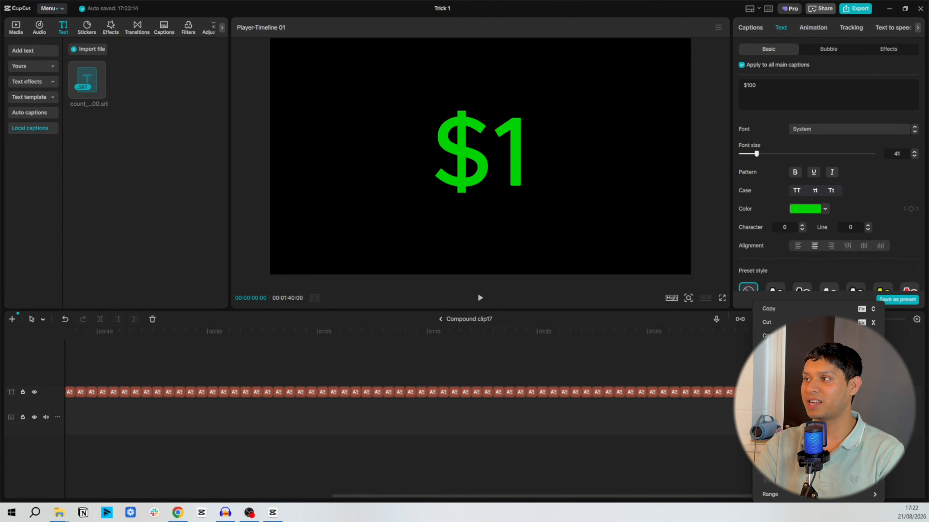
click(440, 319)
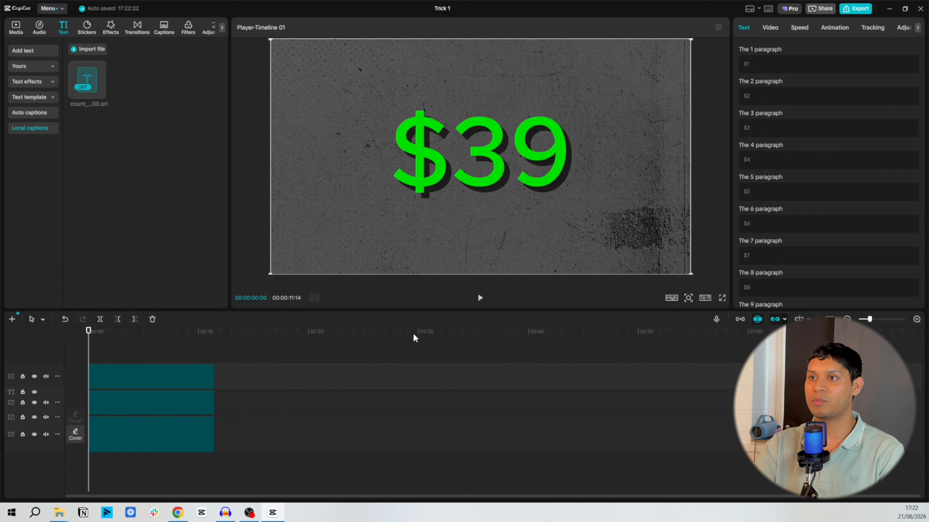
- Paste the $100 caption into the main timeline, place it directly after the count-up clip, and extend it to 00:00:17:03
right_click(320, 381)
click(351, 417)
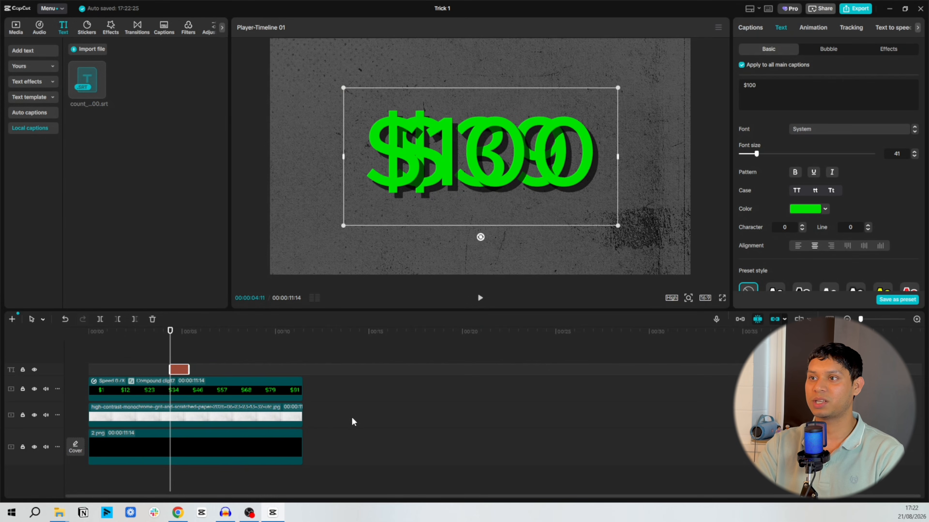
drag(175, 371, 405, 357)
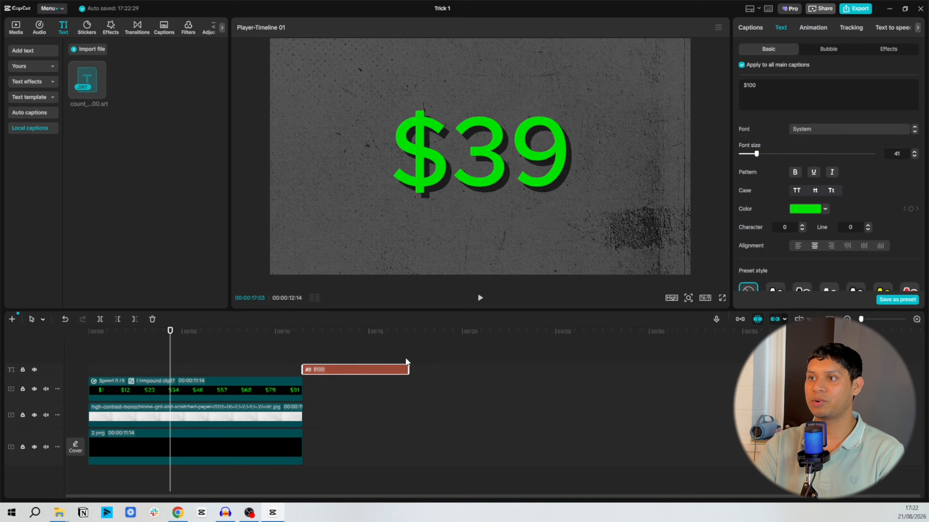
- Convert the pasted $100 caption into its own compound clip
right_click(381, 369)
click(399, 395)
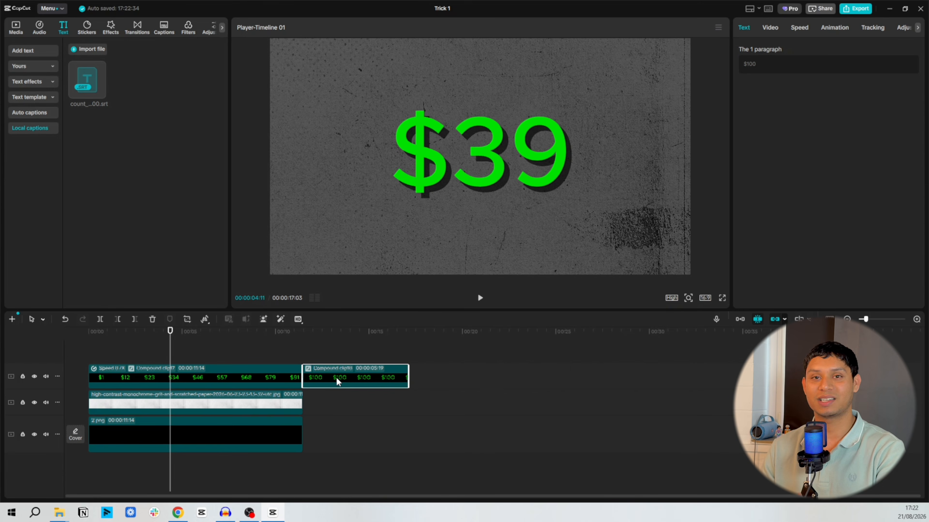
- Shorten the $100 compound clip to end at 00:00:13:29 and extend the texture and 2.png clips to match it
drag(408, 370, 350, 357)
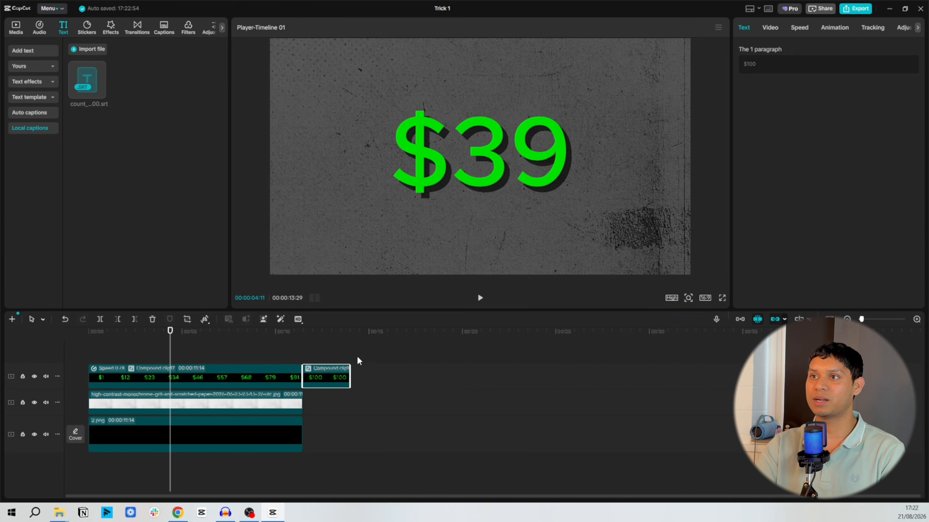
drag(341, 453, 346, 405)
click(376, 370)
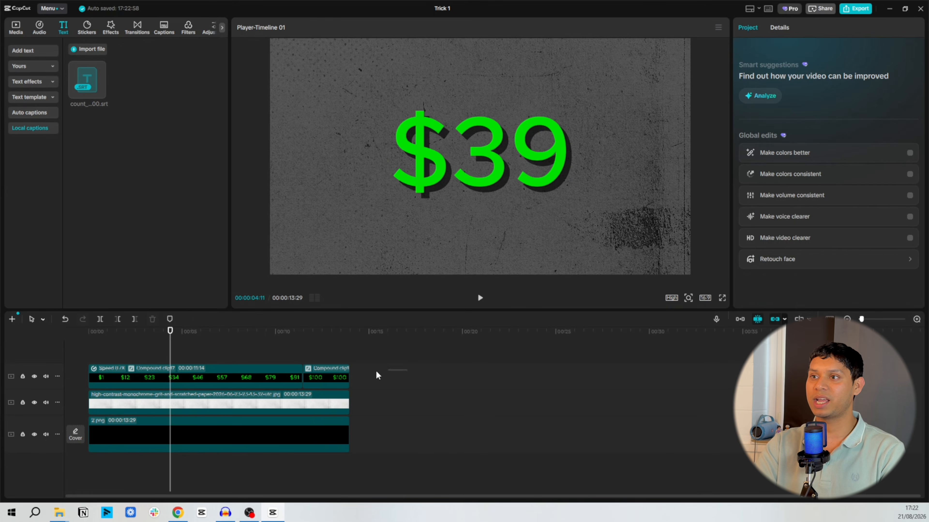
- Combine the count-up and $100 clips into one compound clip and play it from the start
click(165, 371)
key(alt+g)
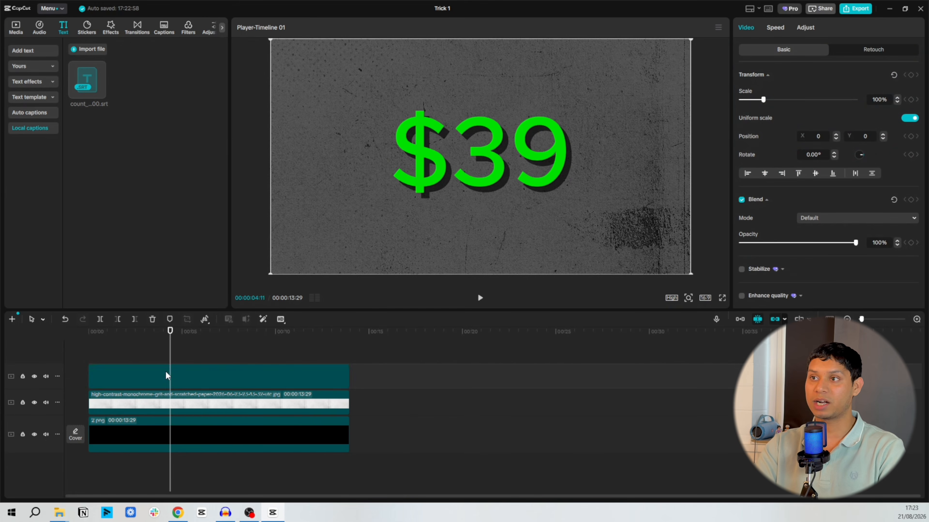
drag(170, 331, 88, 331)
key(space)
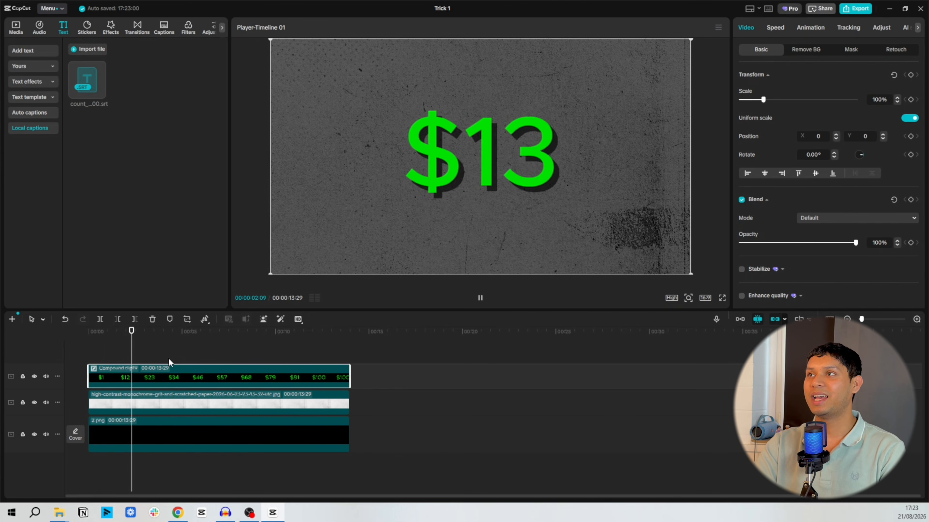
key(space)
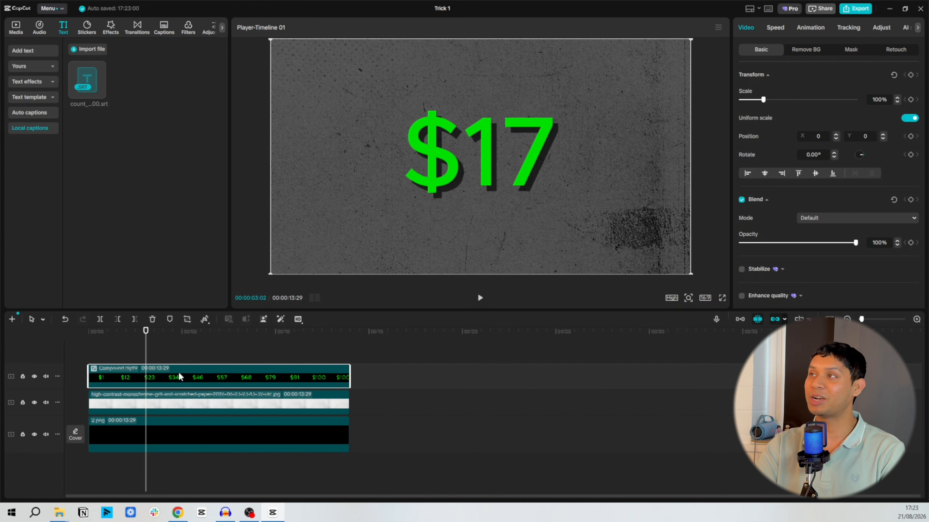
- Enable motion blur on the combined compound clip
scroll(801, 222, down, 5)
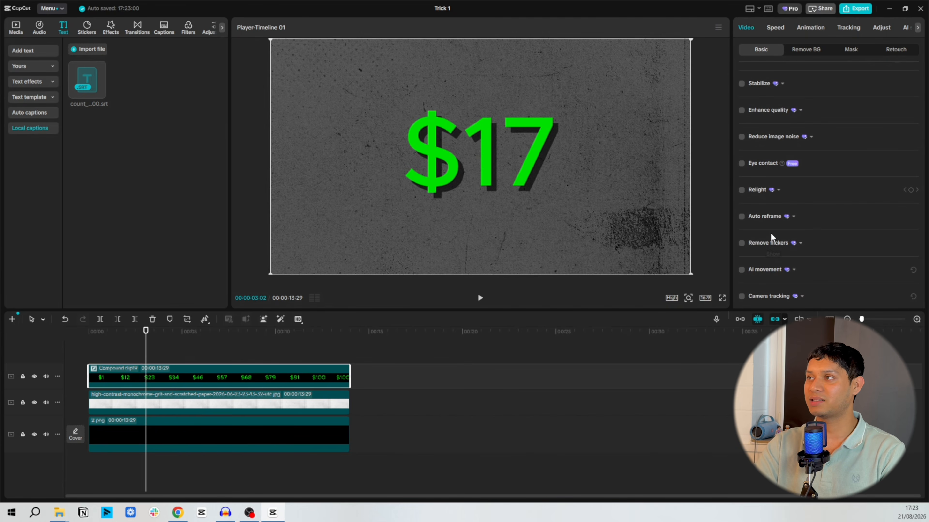
scroll(770, 232, down, 2)
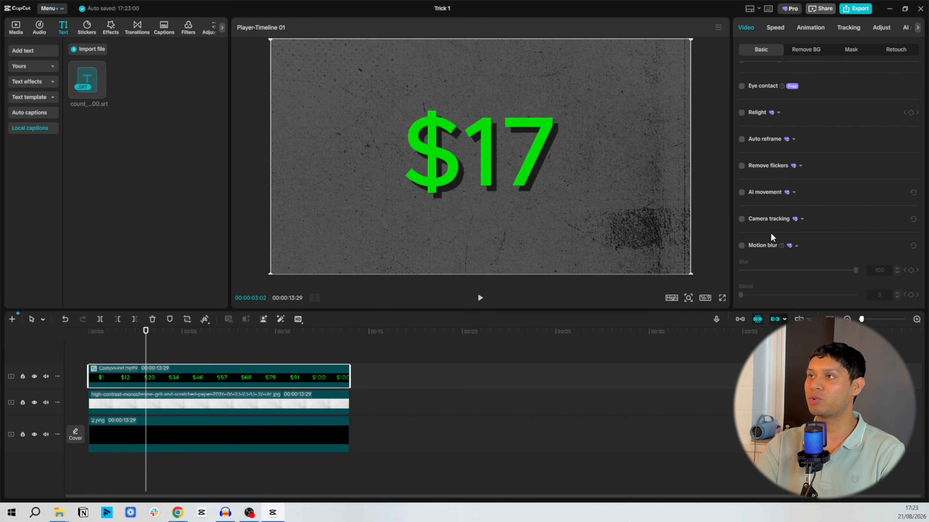
scroll(770, 232, down, 1)
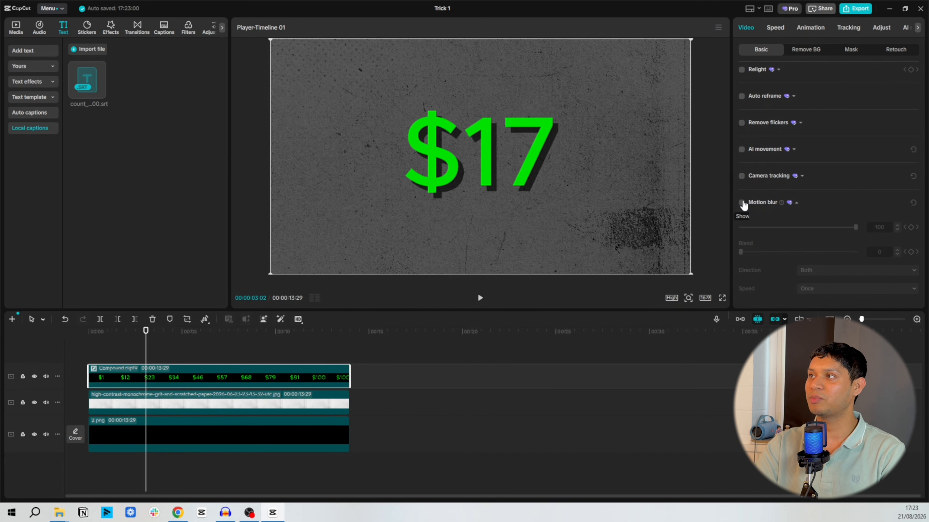
click(742, 203)
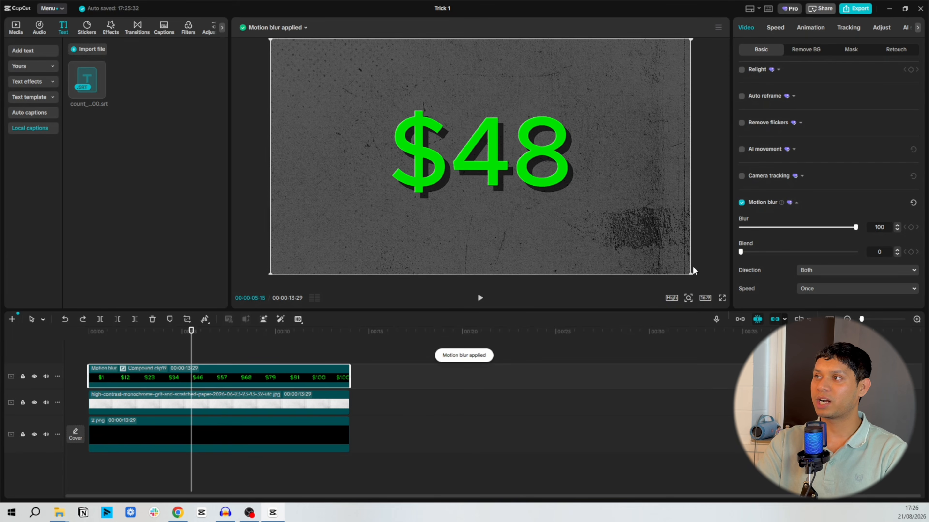
- Preview the motion-blurred count-up from the start in full screen, then move the playhead to 00:00:05:01
click(722, 298)
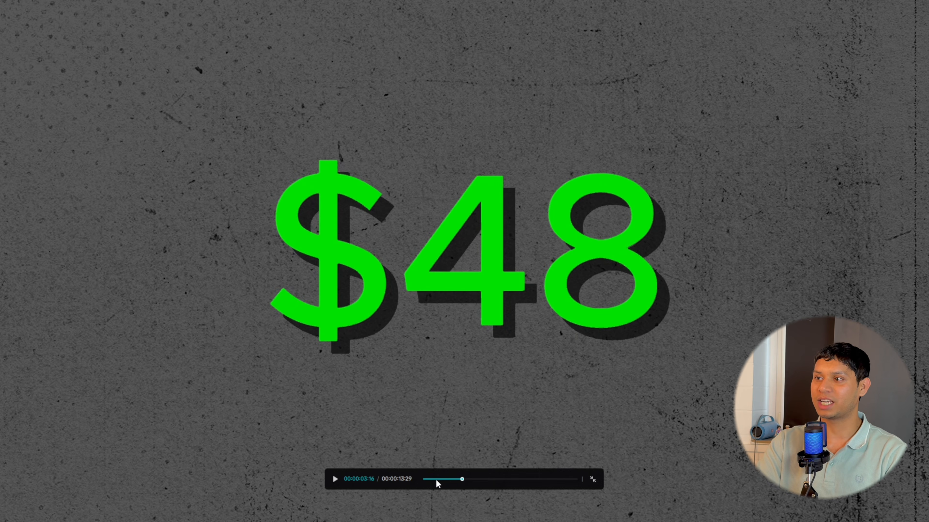
drag(437, 481, 352, 484)
key(space)
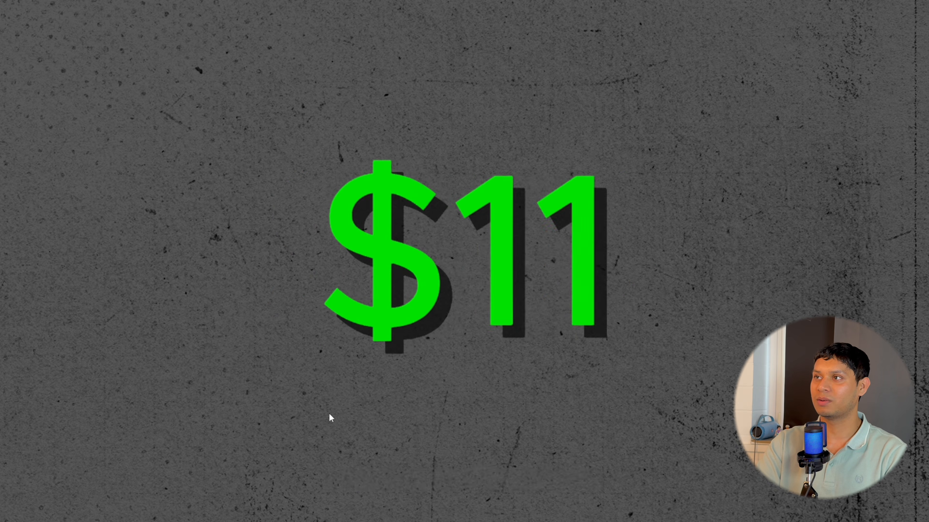
key(space)
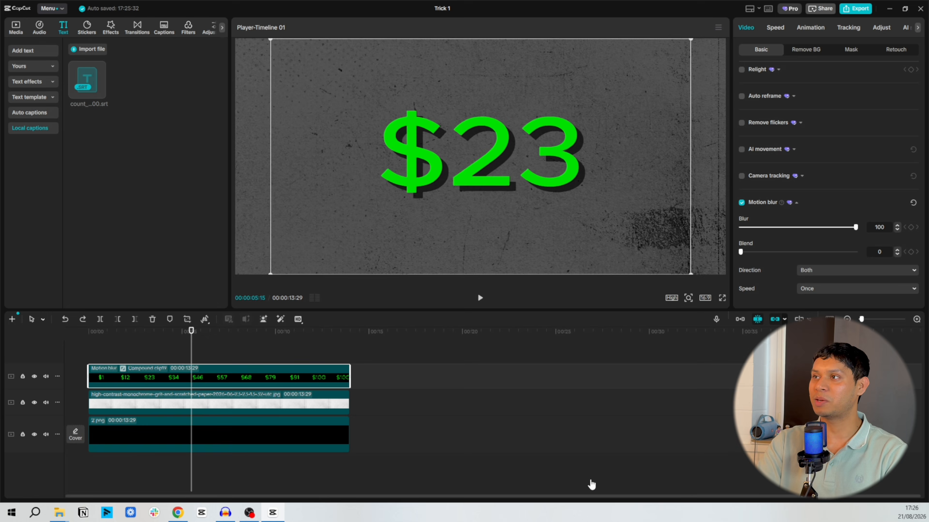
click(592, 480)
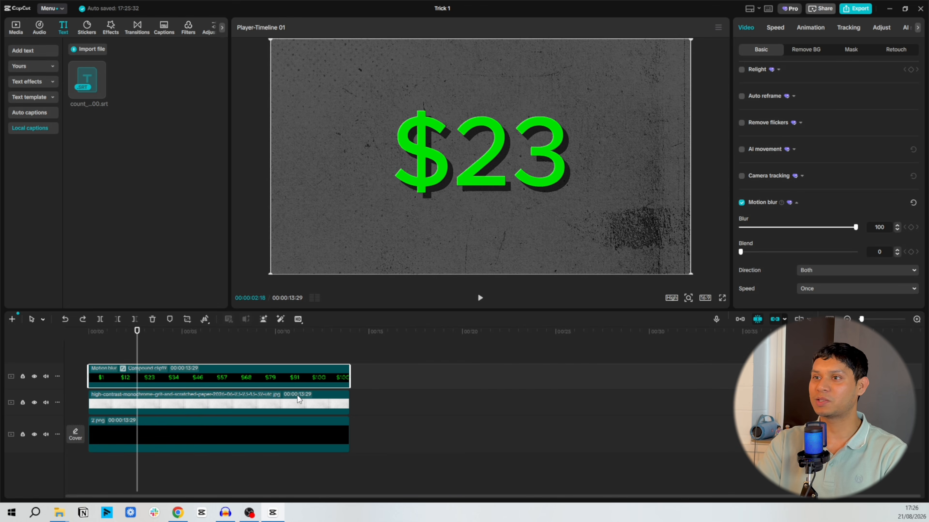
drag(136, 358, 182, 354)
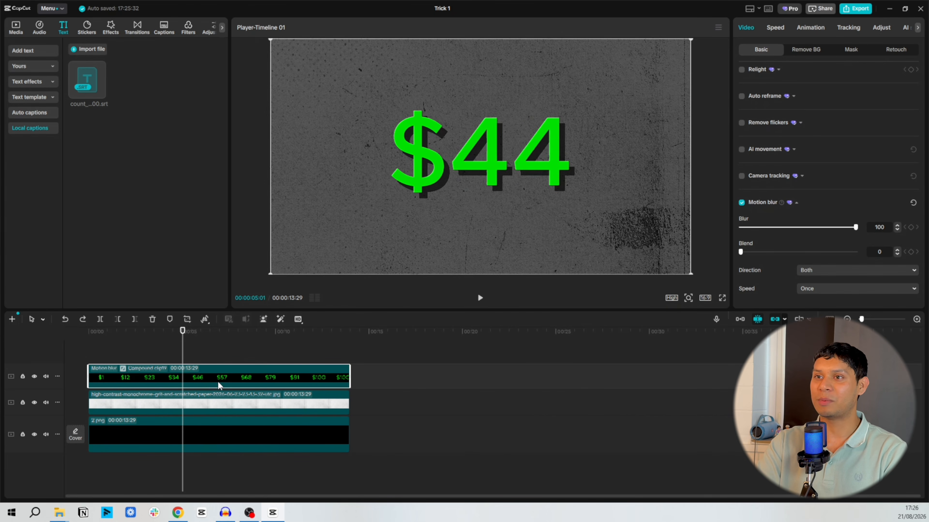
- Set the count-up compound clip's playback speed to 2.00x
click(772, 28)
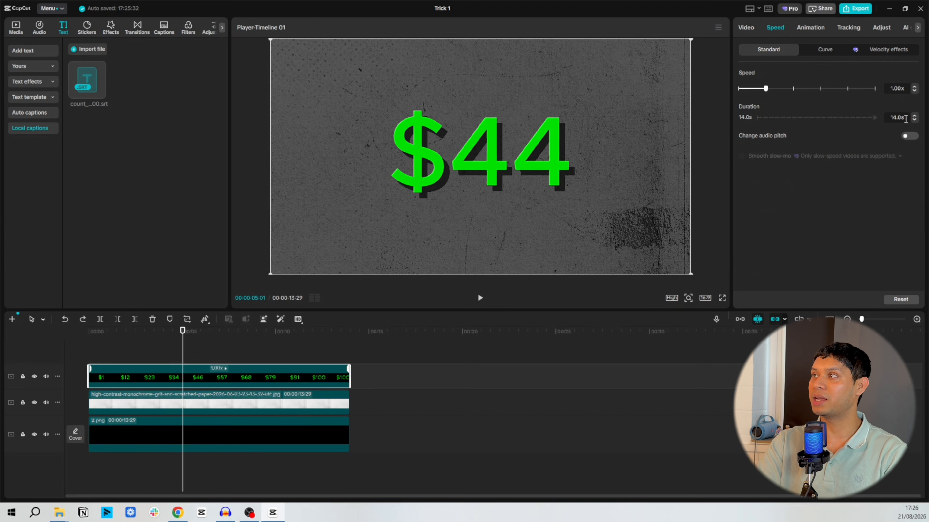
click(914, 87)
click(914, 87)
click(914, 86)
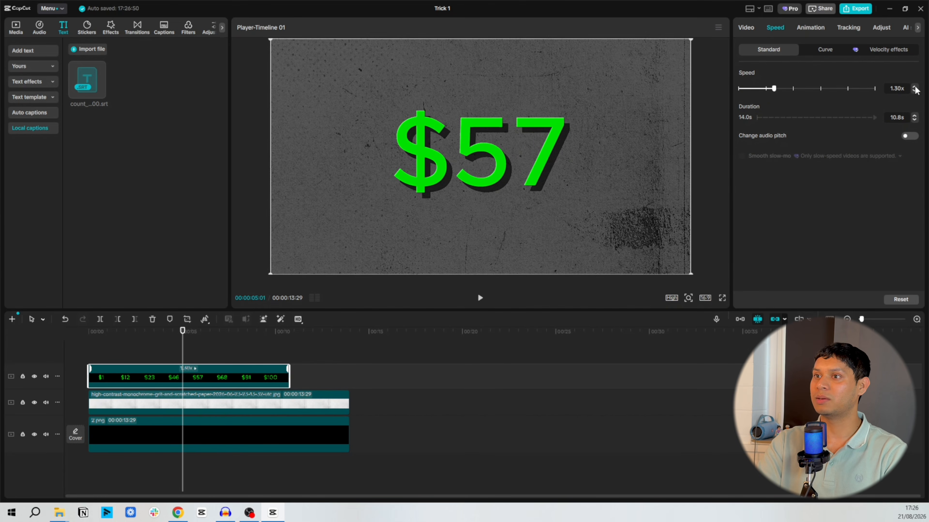
click(915, 87)
click(914, 86)
click(915, 87)
click(915, 87)
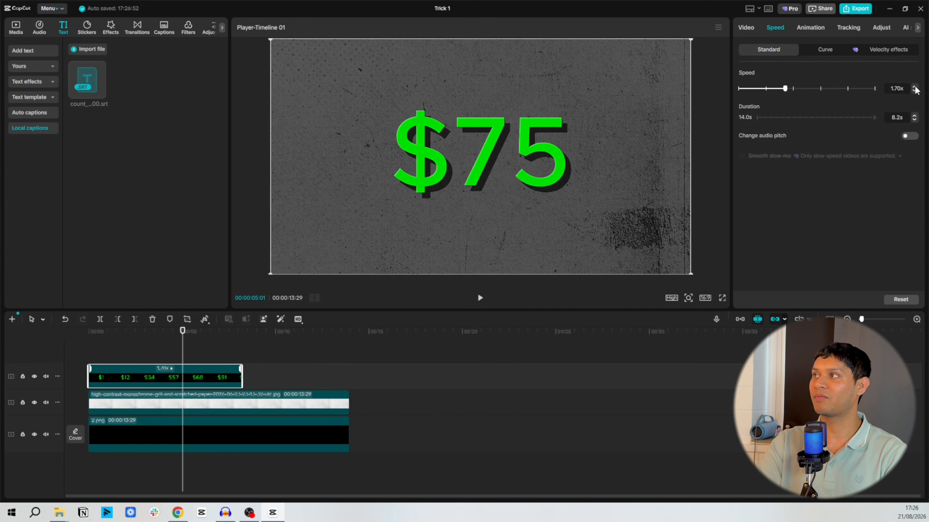
click(914, 86)
click(914, 87)
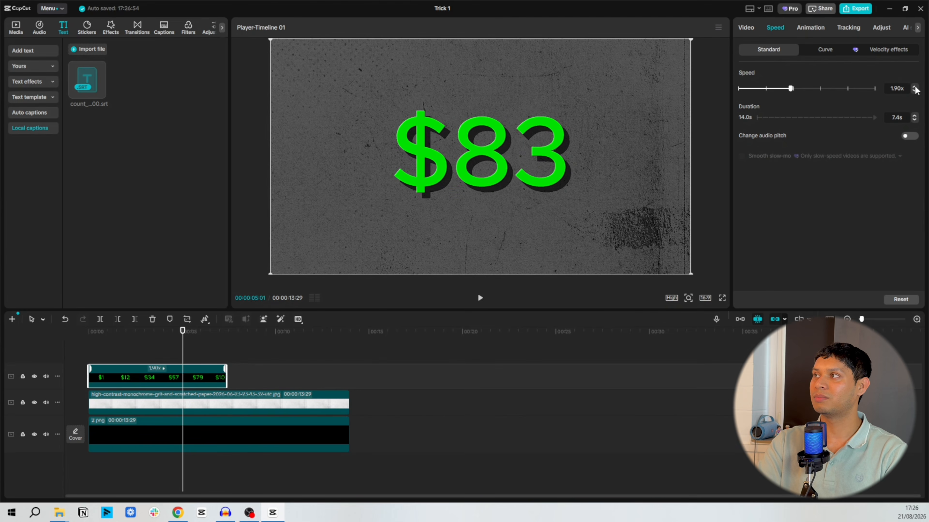
click(914, 86)
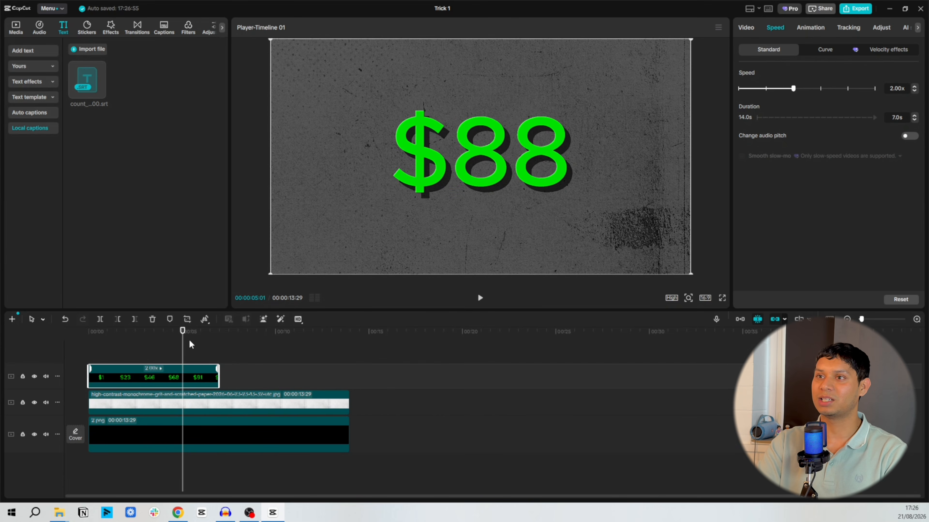
- Preview the sped-up count-up animation from the beginning in full screen, then leave full screen
click(184, 348)
drag(184, 348, 87, 348)
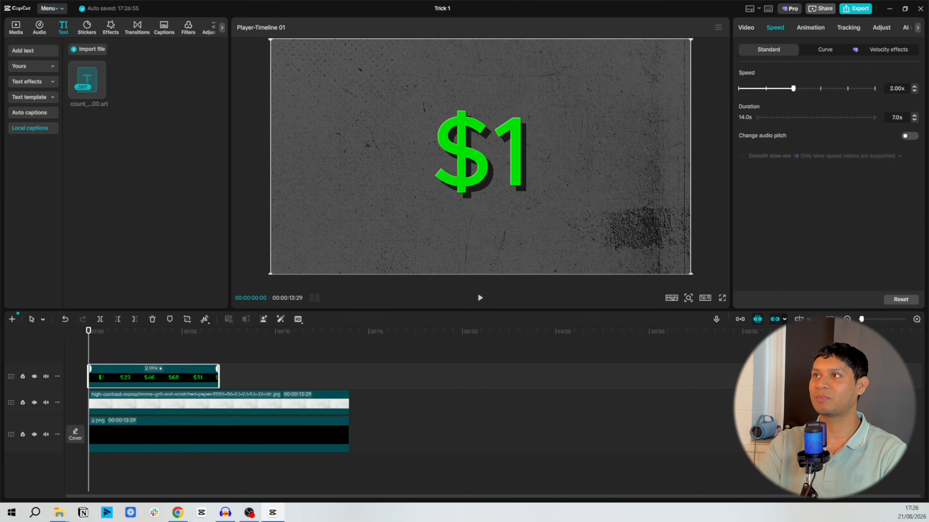
key(space)
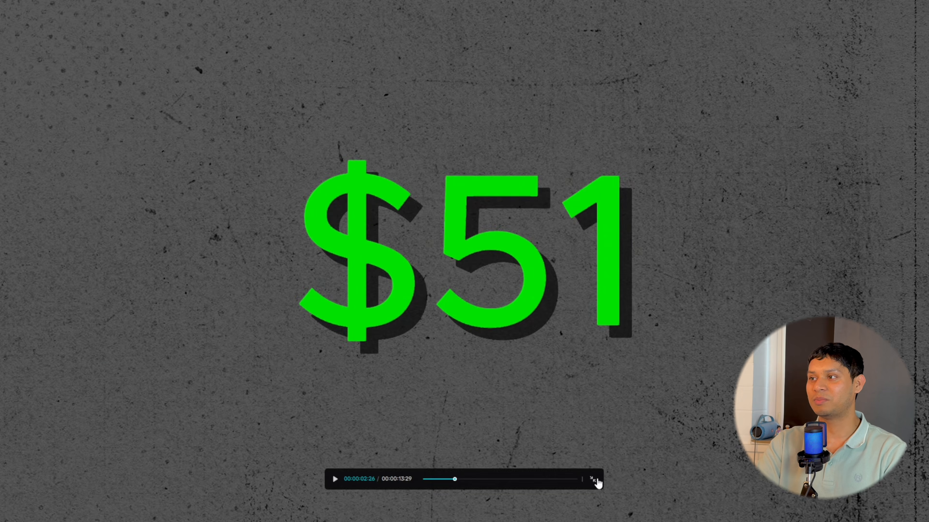
click(596, 480)
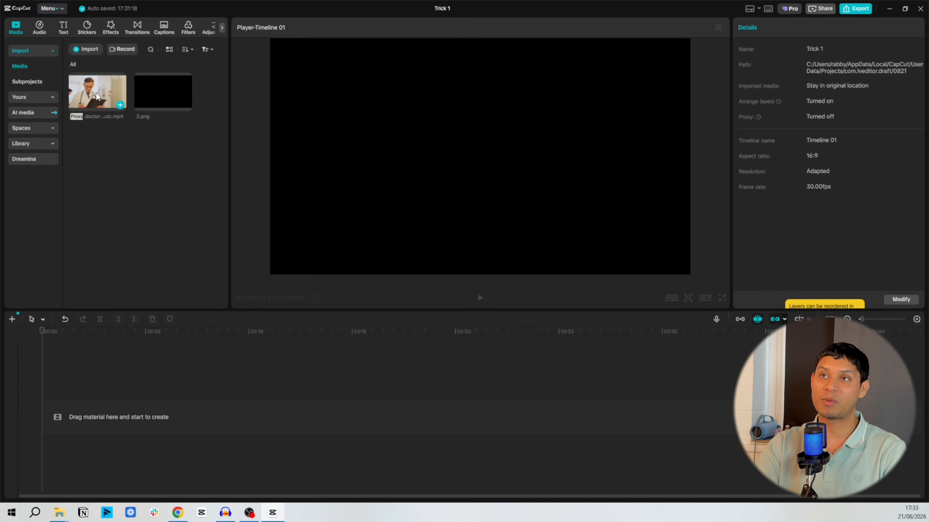
- Place the doctor video at the start of the empty timeline and play it up to 00:00:02:14
drag(97, 96, 101, 415)
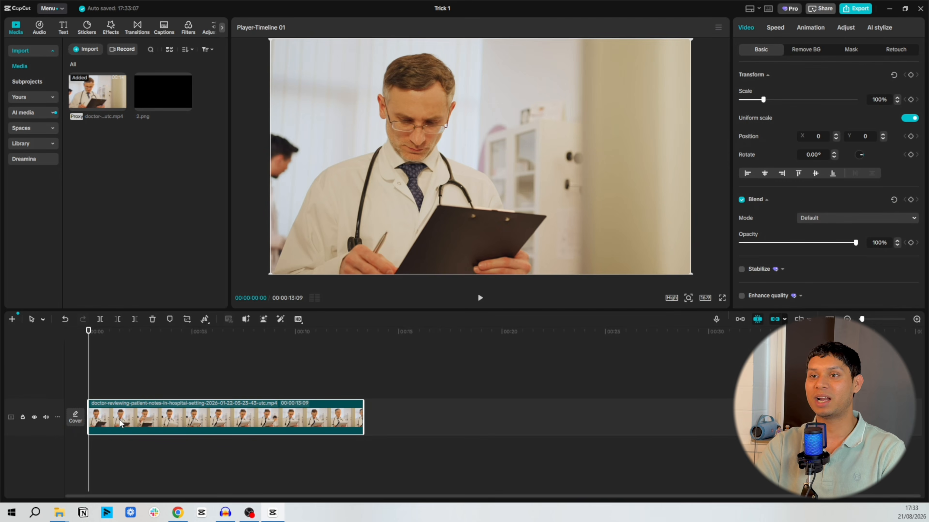
key(space)
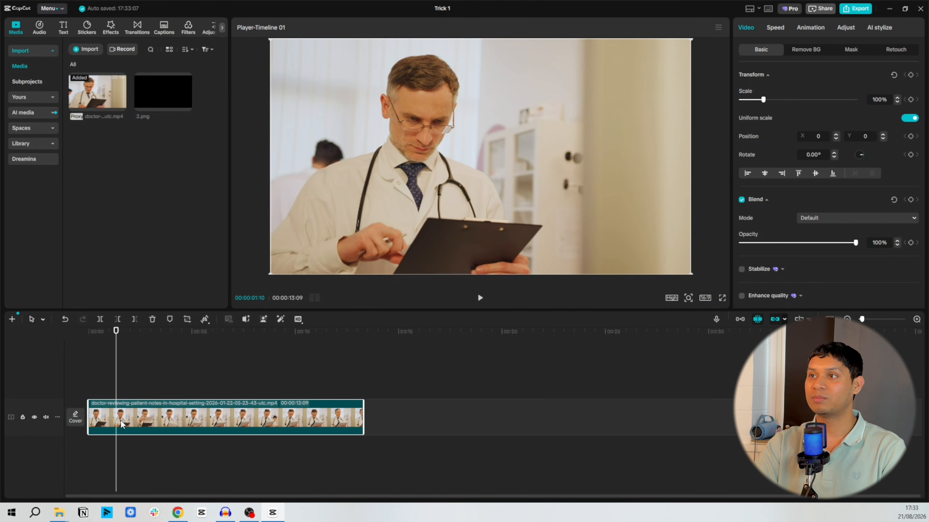
key(space)
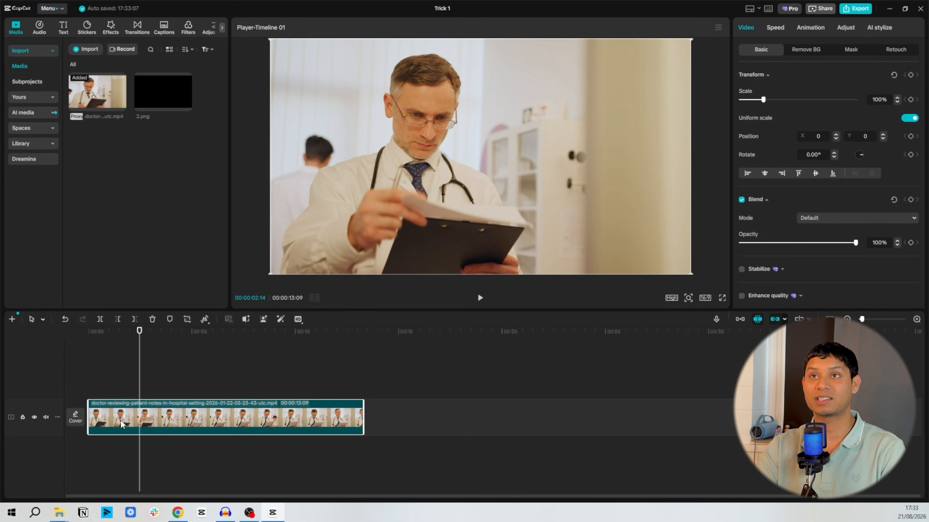
- Add a default text at 00:00:02:14, extend it to the end of the doctor video, and make it read "subscribe to this channel"
click(64, 29)
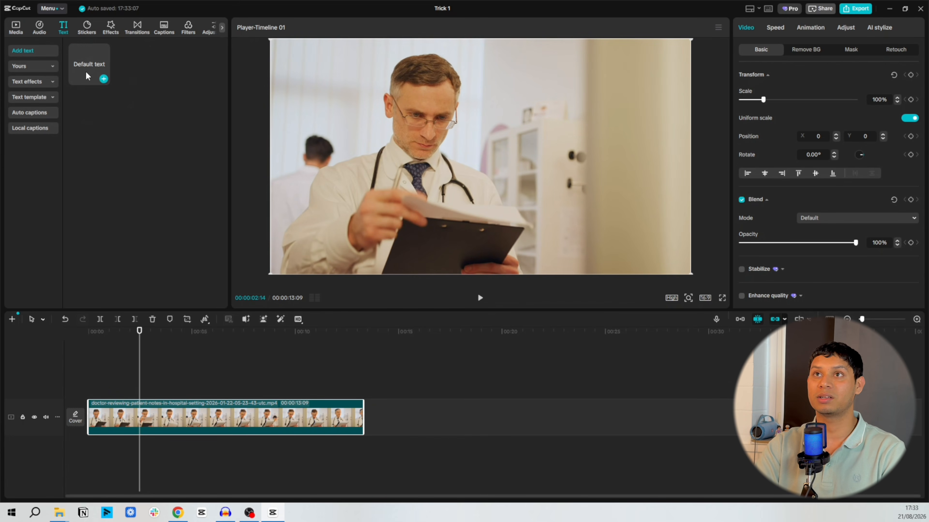
click(104, 79)
drag(202, 391, 364, 392)
text(subscri)
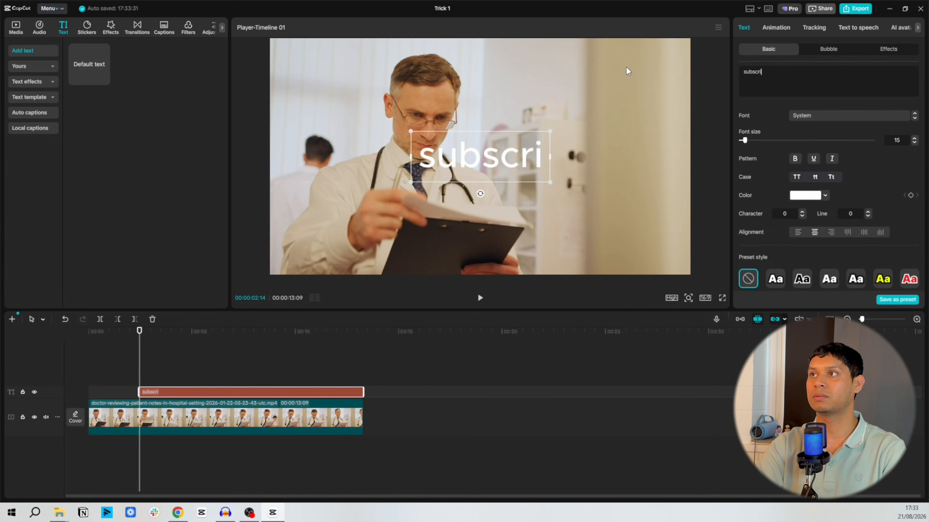
text(be to this ch)
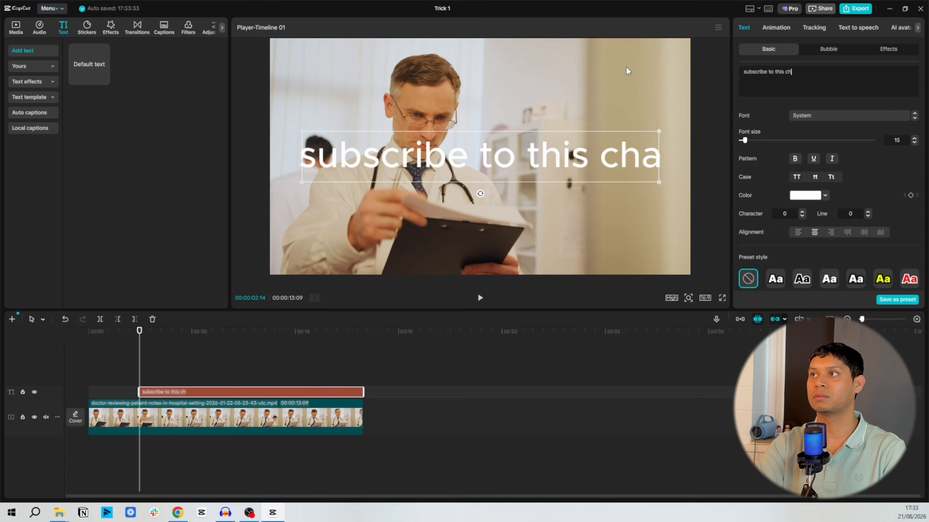
text(annel)
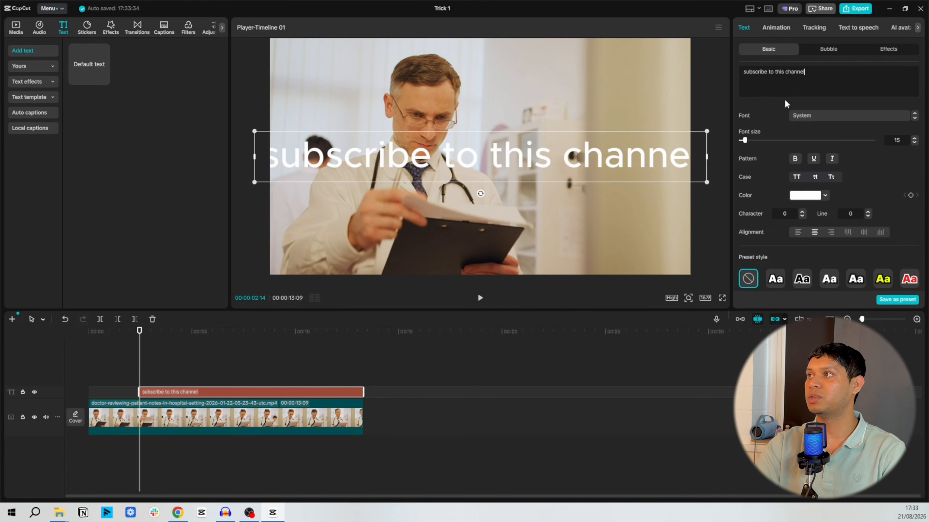
- Set the title's font to Archivo Black Italic at size 10 and move it to the lower part of the frame
click(841, 115)
click(815, 311)
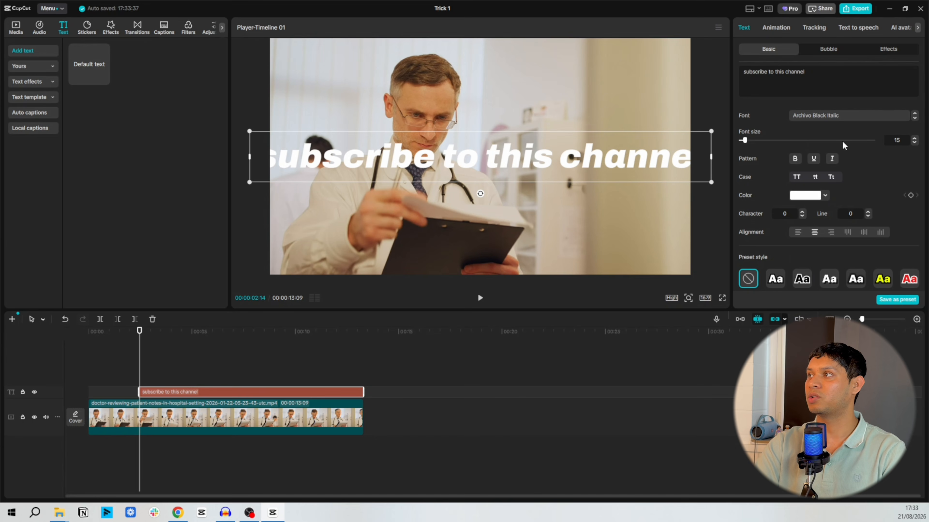
click(913, 143)
click(914, 143)
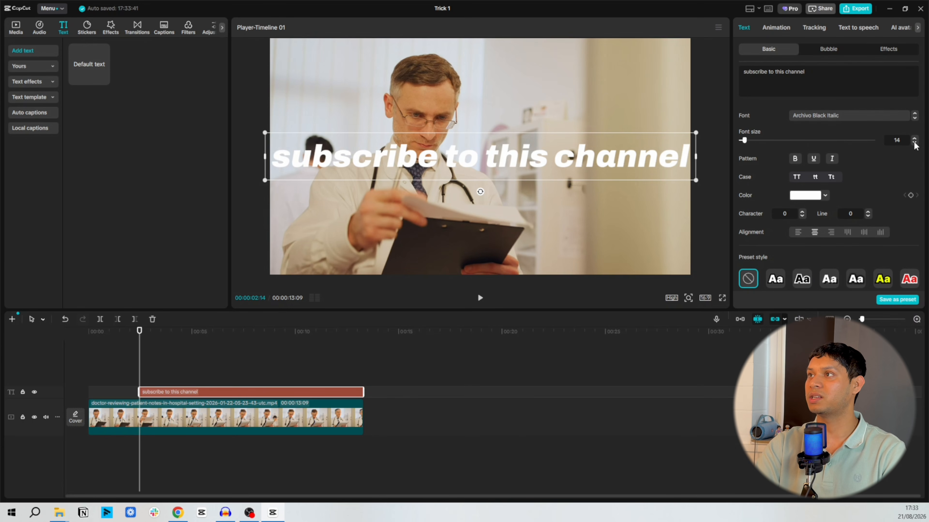
click(913, 143)
click(914, 143)
click(914, 143)
drag(500, 159, 501, 236)
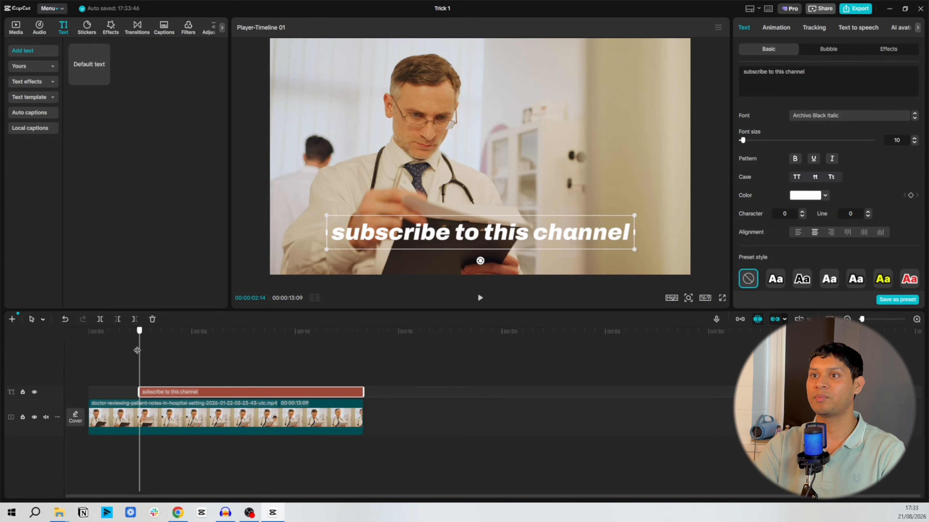
- Play the titled doctor video from the start, then return the playhead to the title's start at 00:00:02:14
drag(138, 351, 87, 379)
key(space)
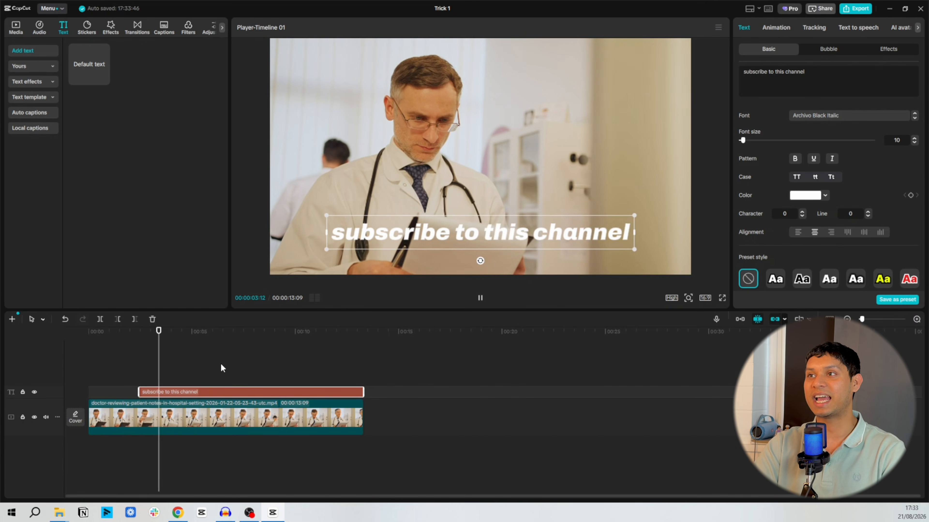
key(space)
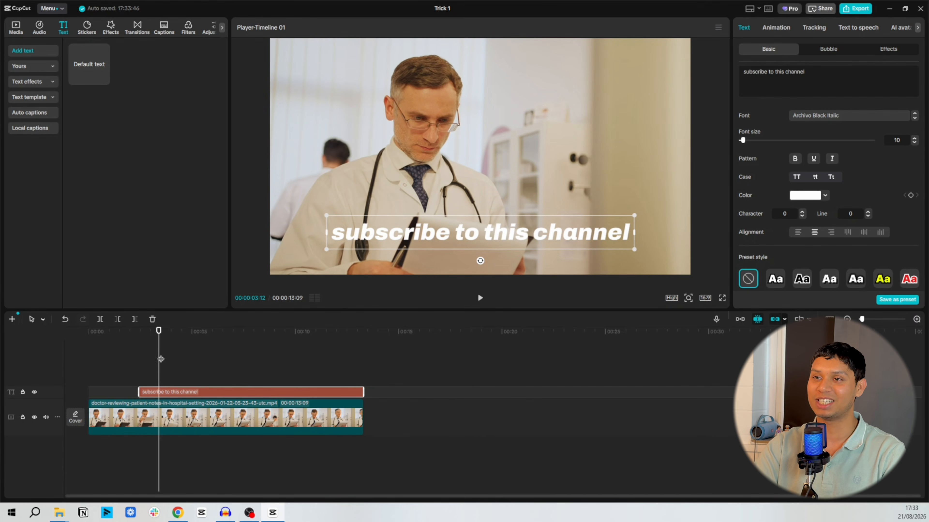
drag(159, 356, 139, 354)
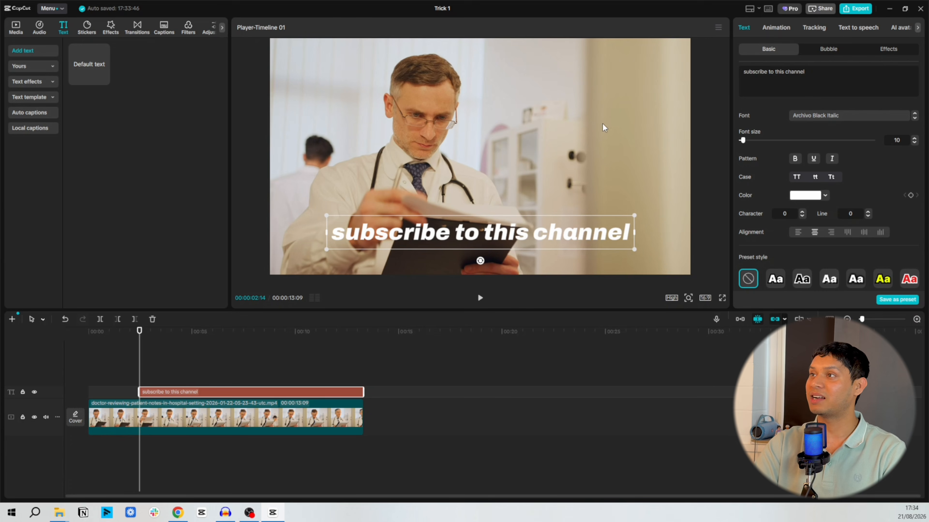
- Apply the favourite Type 2 in-animation to the title with a 1.0 s duration, and return the playhead to 00:00:02:14
click(780, 27)
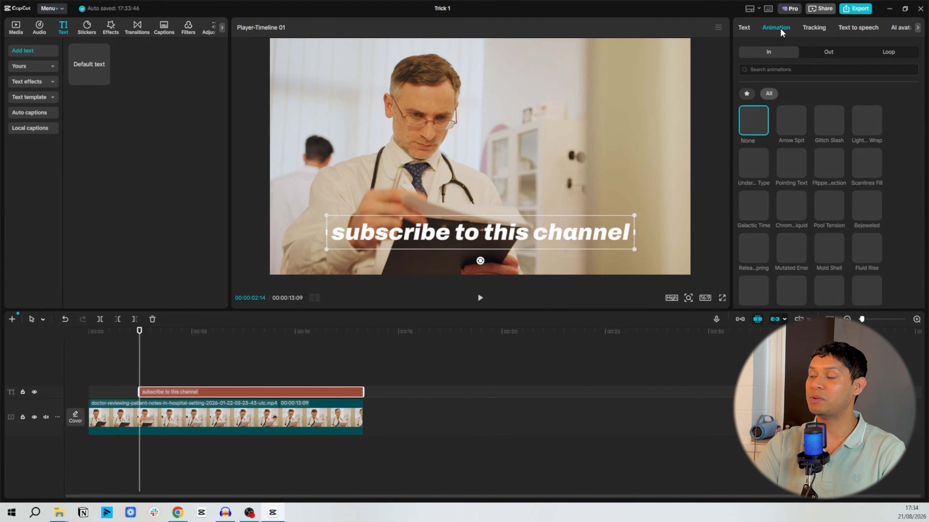
click(746, 93)
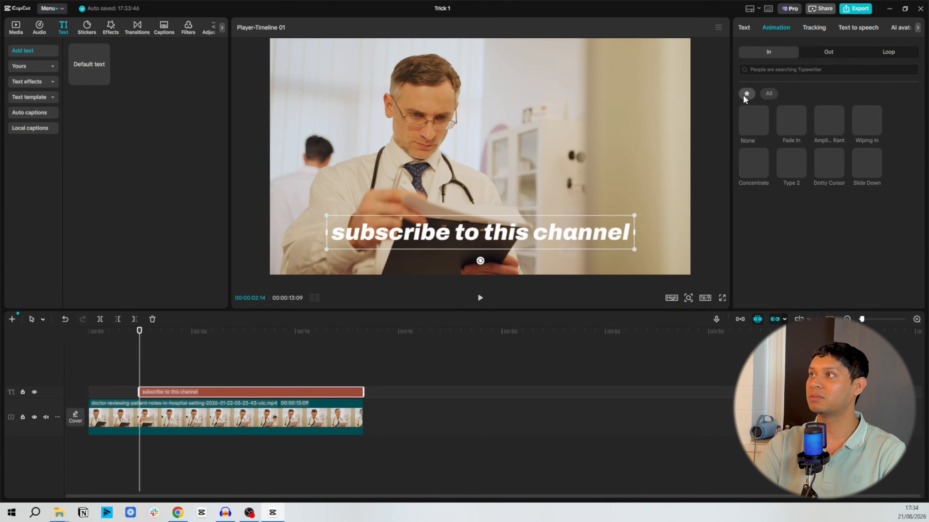
click(784, 159)
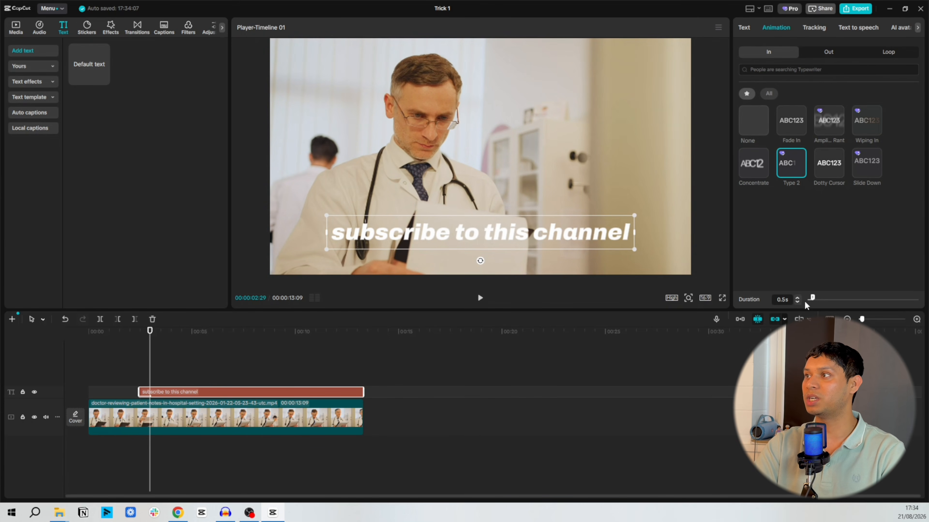
click(797, 296)
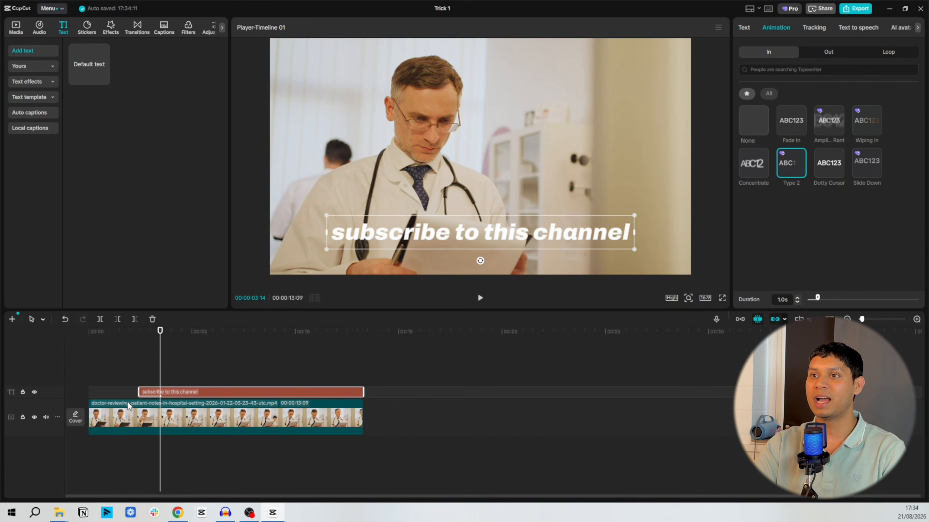
drag(160, 376, 140, 372)
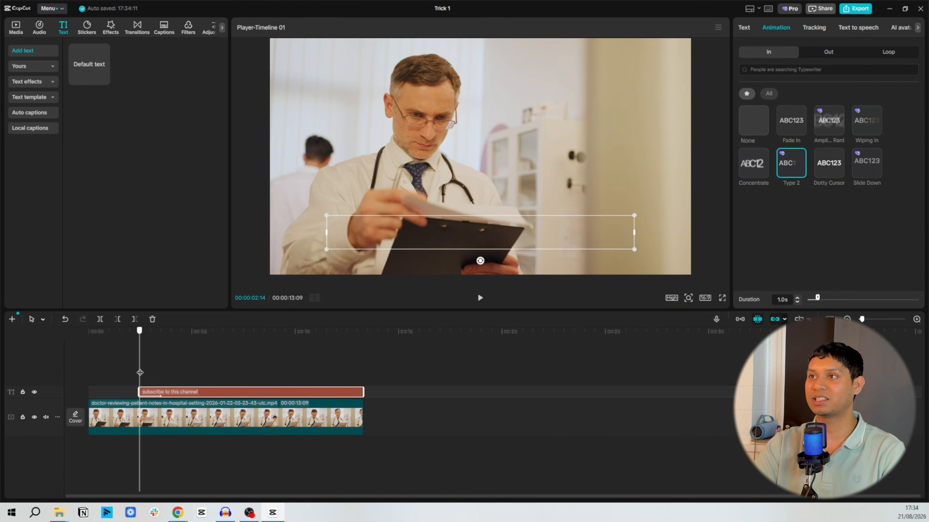
- Place the black image 2.png at 00:00:02:14 between the title and the doctor video, and extend it to the video's end
click(16, 27)
drag(157, 88, 140, 399)
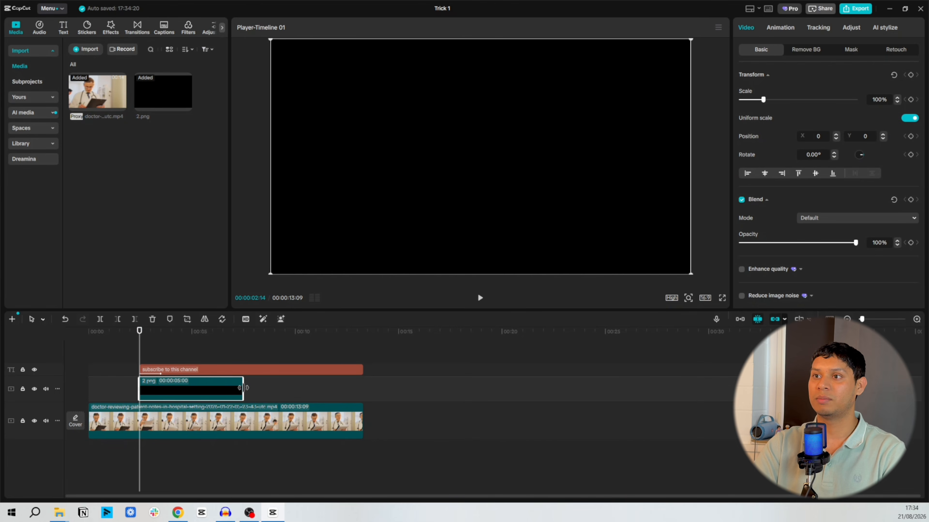
drag(242, 388, 356, 387)
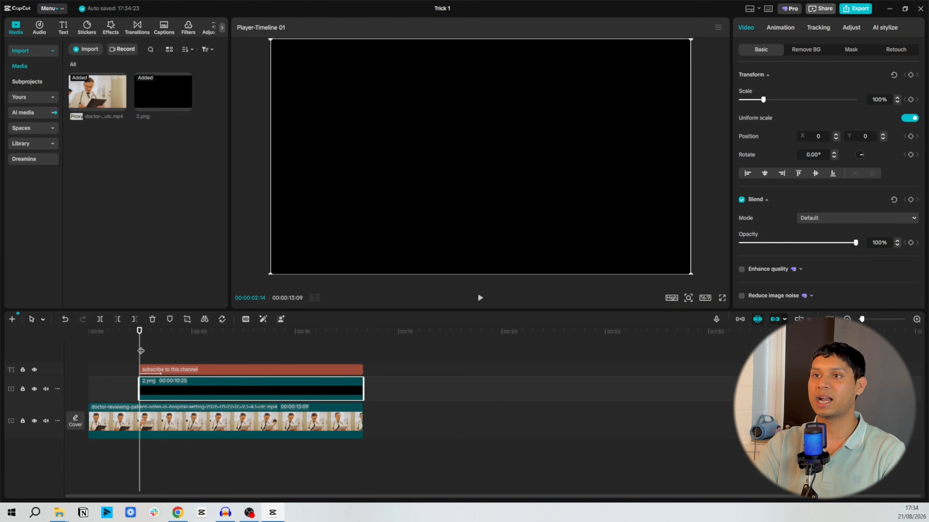
drag(140, 351, 89, 348)
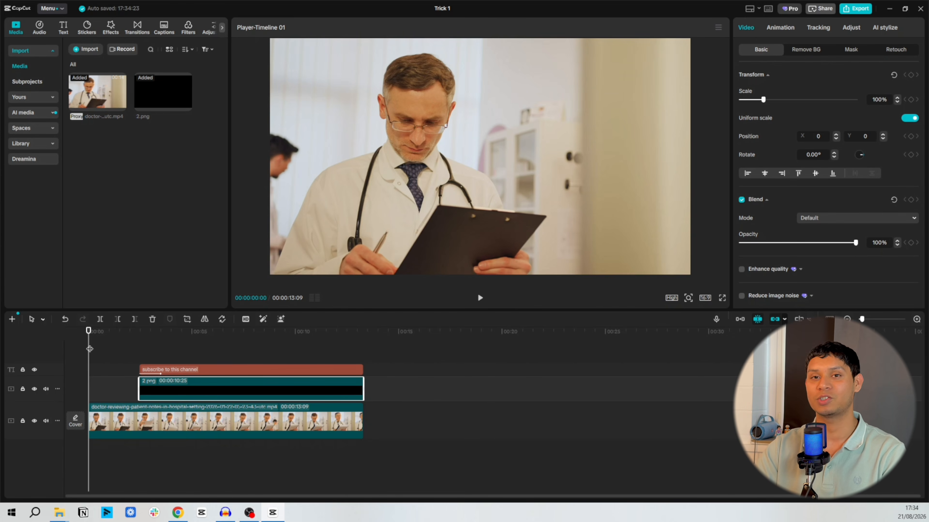
drag(90, 349, 139, 348)
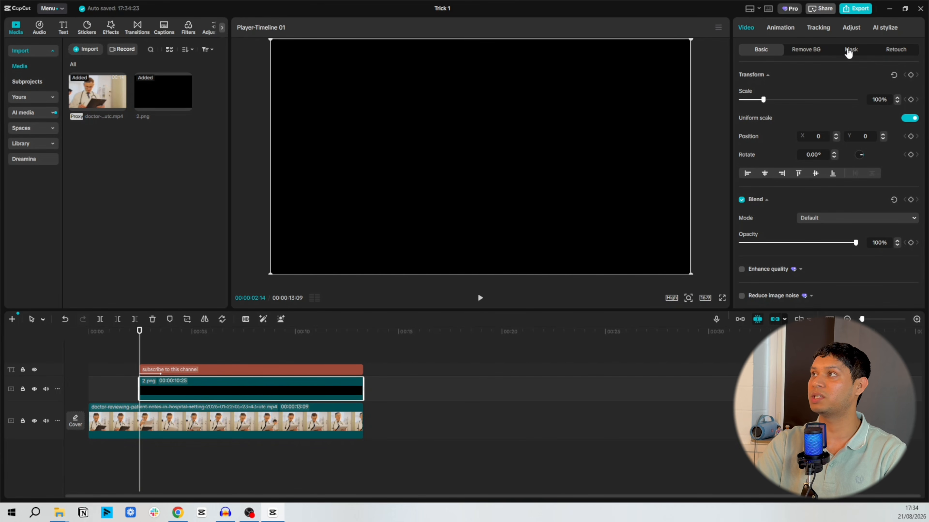
- Add a reversed Split mask to the black image and lower its dividing line to about Y -371
click(847, 52)
click(776, 92)
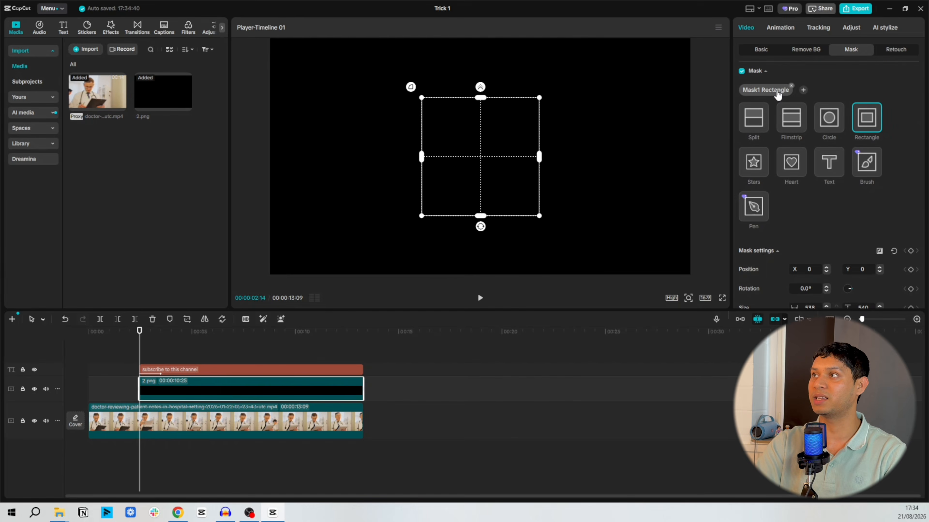
click(749, 129)
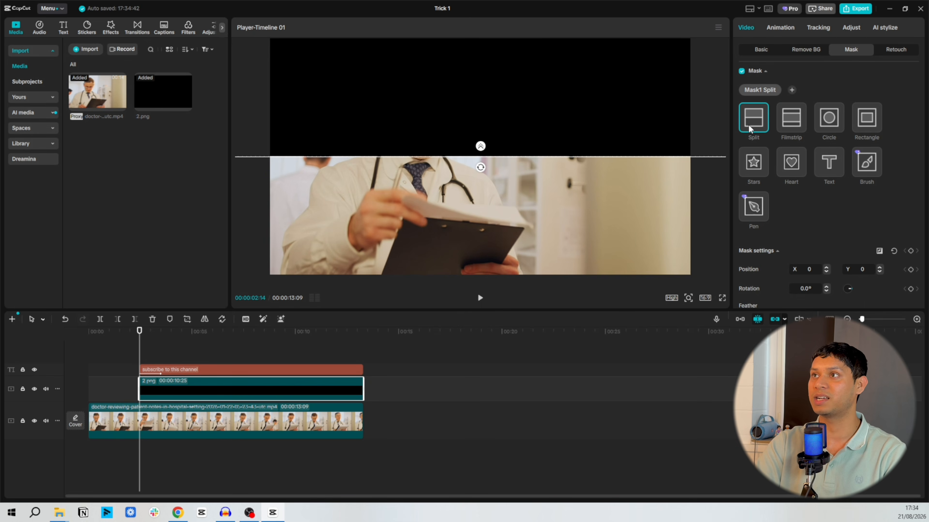
click(879, 251)
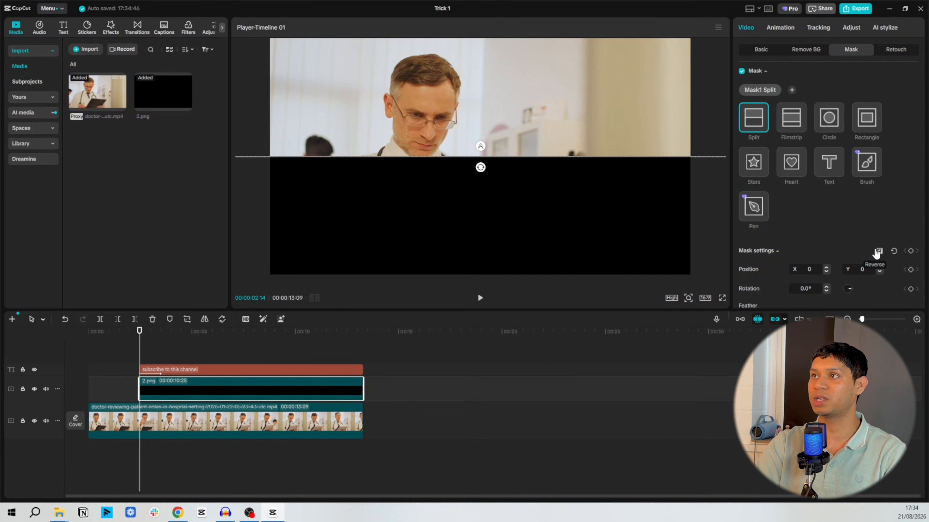
drag(501, 163, 496, 237)
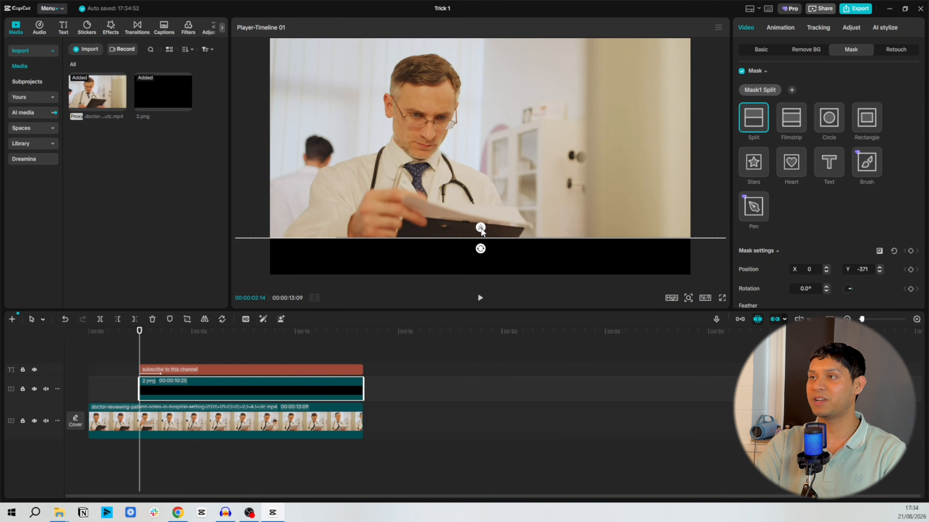
- Feather the black image's Split mask to 70 and raise its dividing line to about Y -313
drag(481, 228, 480, 208)
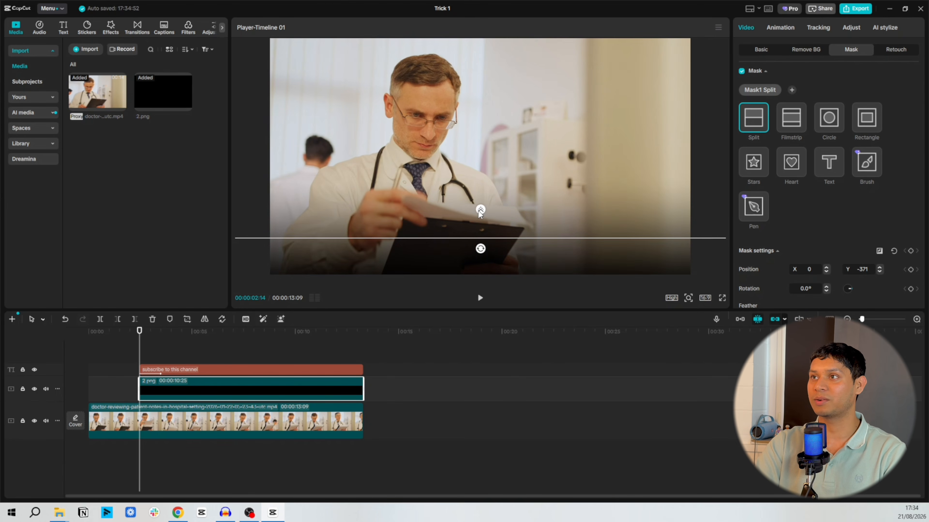
scroll(821, 291, down, 1)
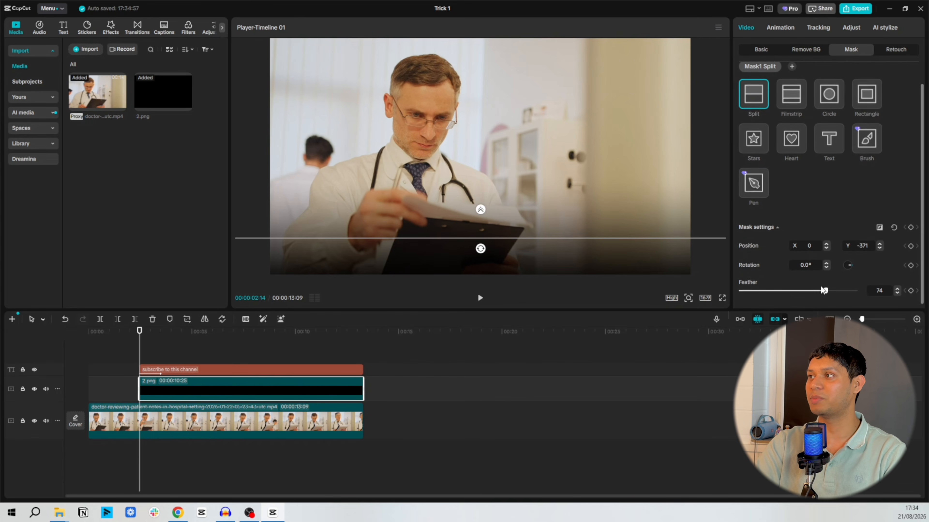
click(896, 289)
click(897, 289)
click(896, 289)
click(897, 289)
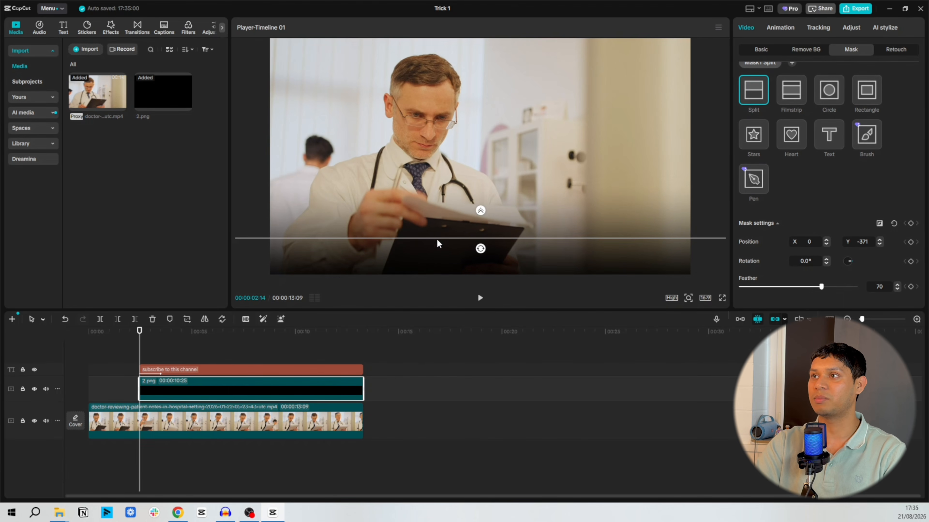
drag(438, 242, 437, 227)
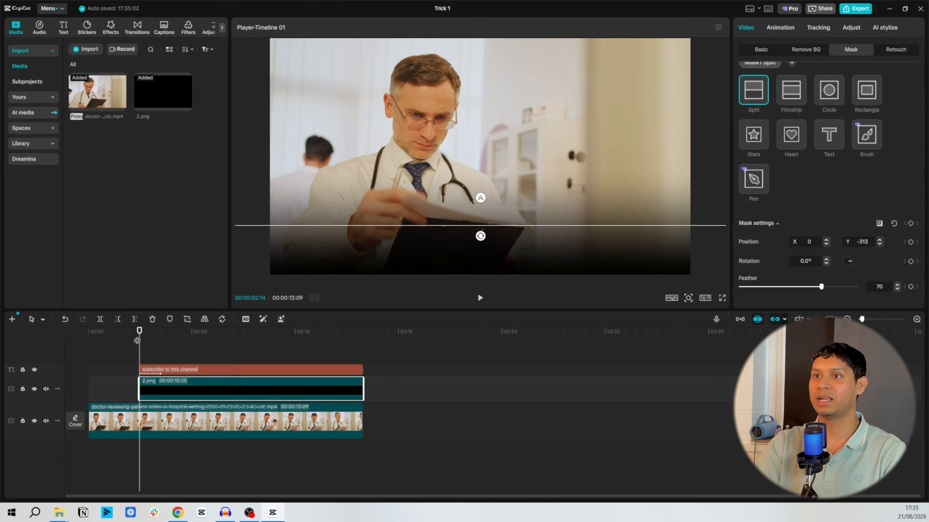
- Play the video from the start and replay the title's entrance over the dark gradient in full screen, then leave full screen
drag(139, 331, 85, 335)
key(space)
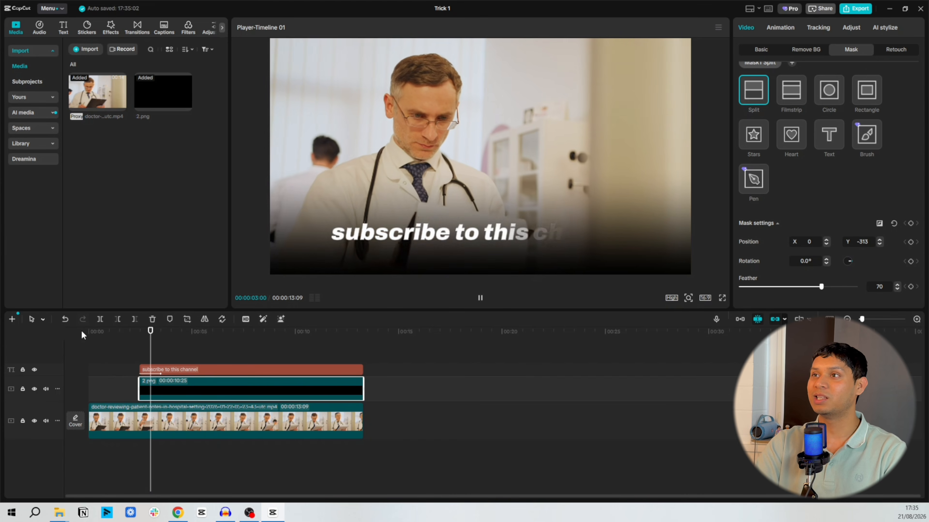
key(space)
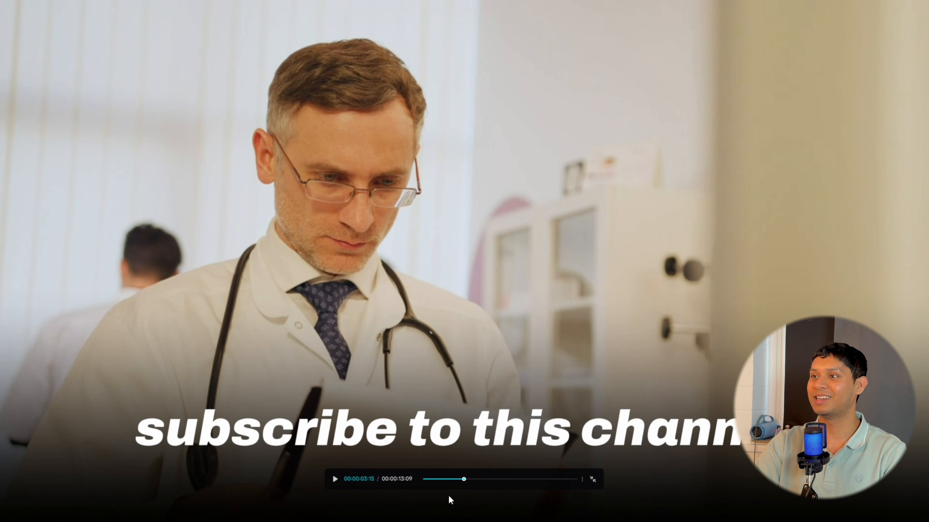
click(445, 480)
key(space)
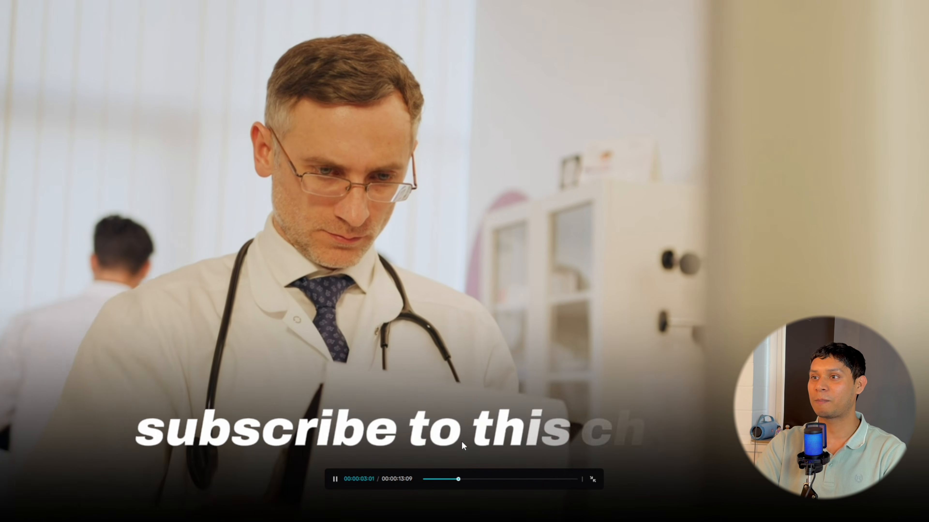
key(space)
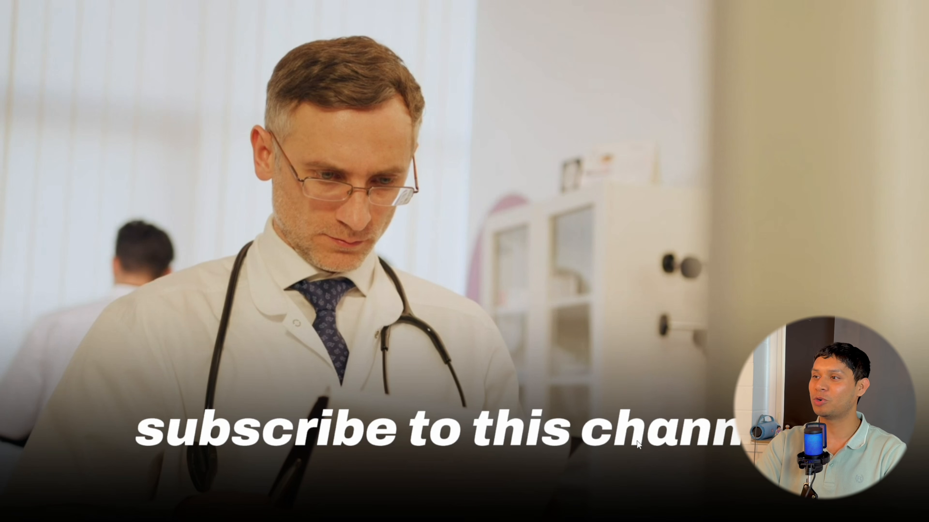
click(592, 482)
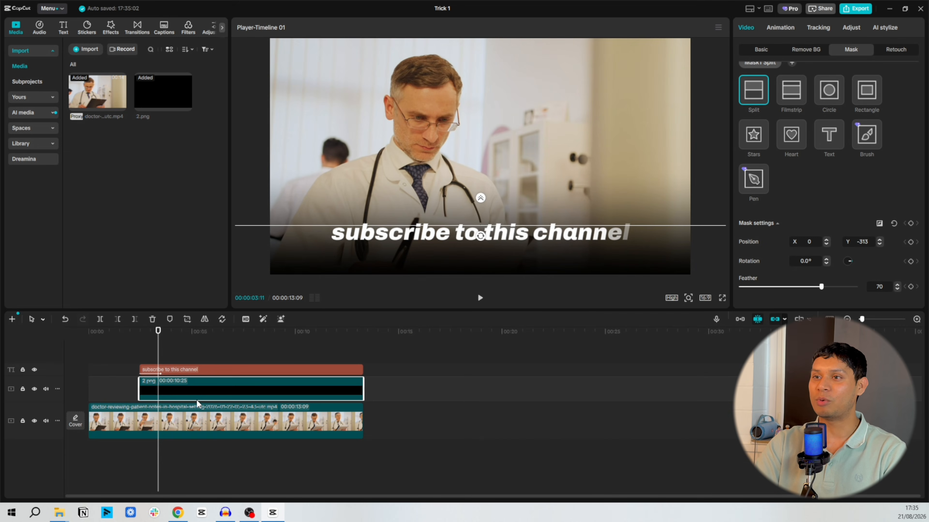
- Return the playhead to 00:00:02:14, search the in-animations for "slide up" and apply Slide Up to the black image
click(141, 353)
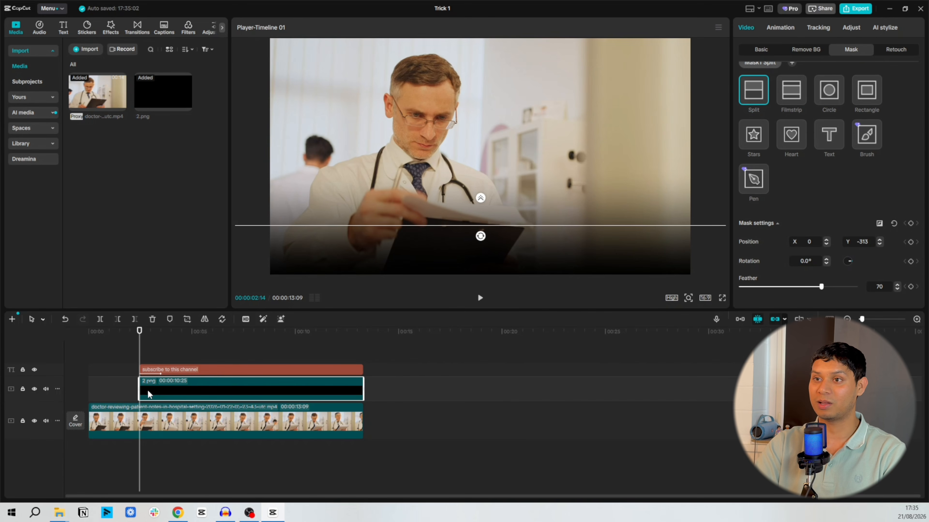
click(781, 27)
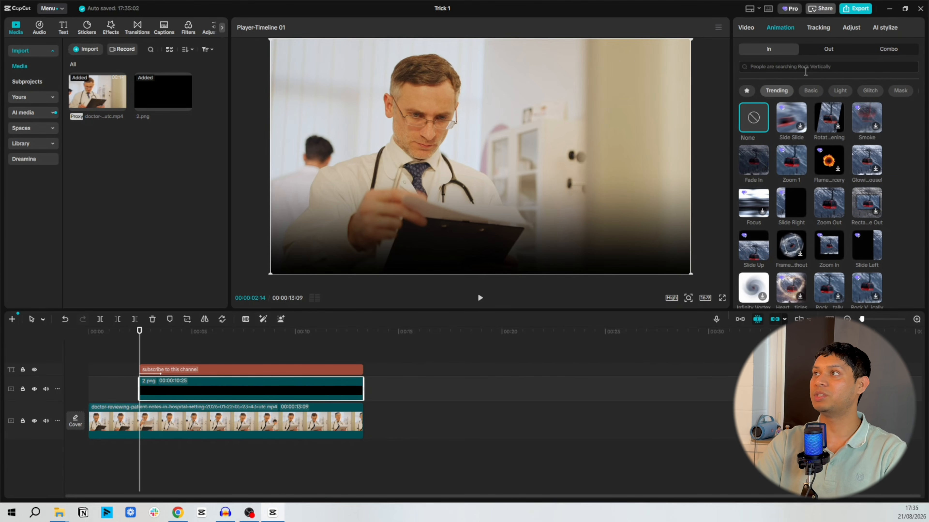
click(806, 61)
text(slide up)
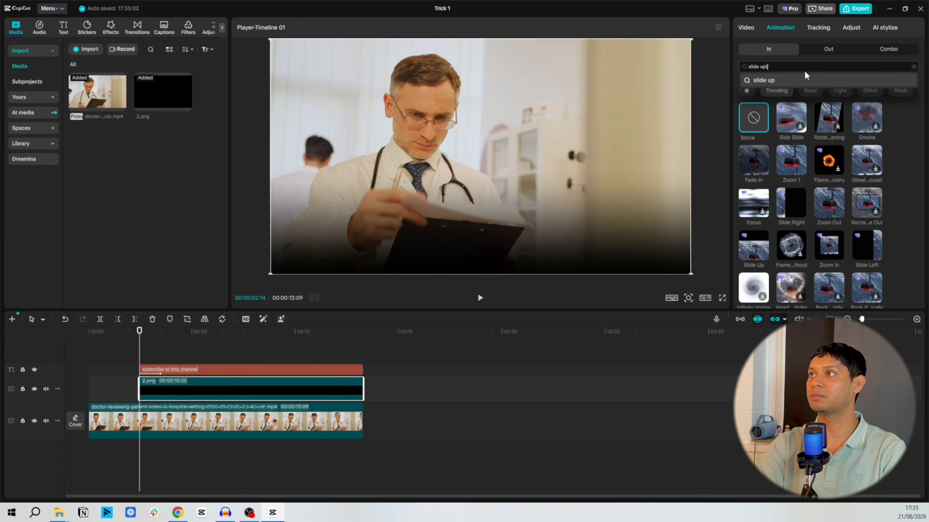
key(Return)
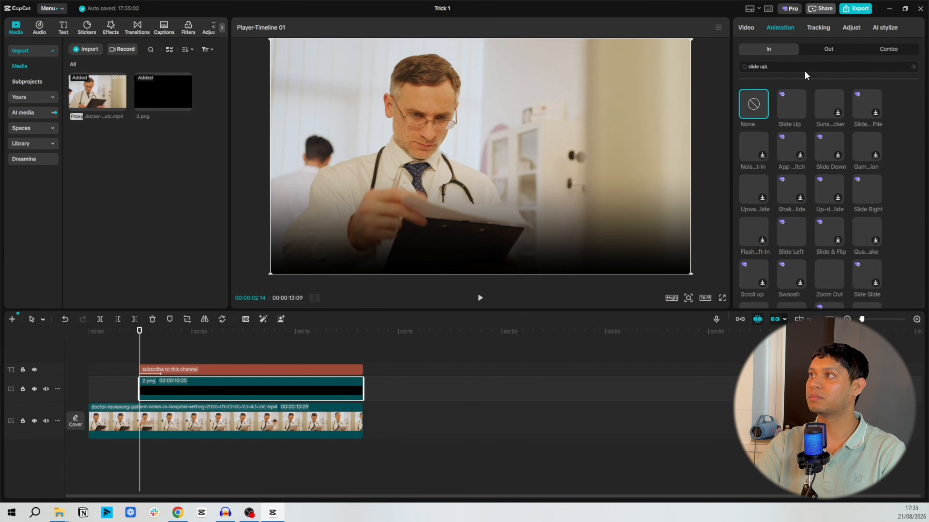
click(791, 100)
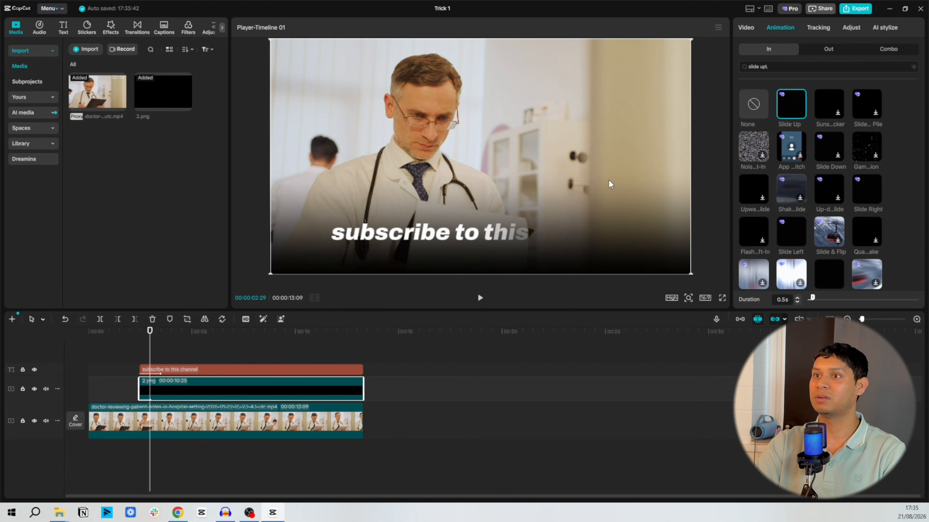
- Search the out-animations for "slide down" and apply Slide Down to the black image
click(829, 49)
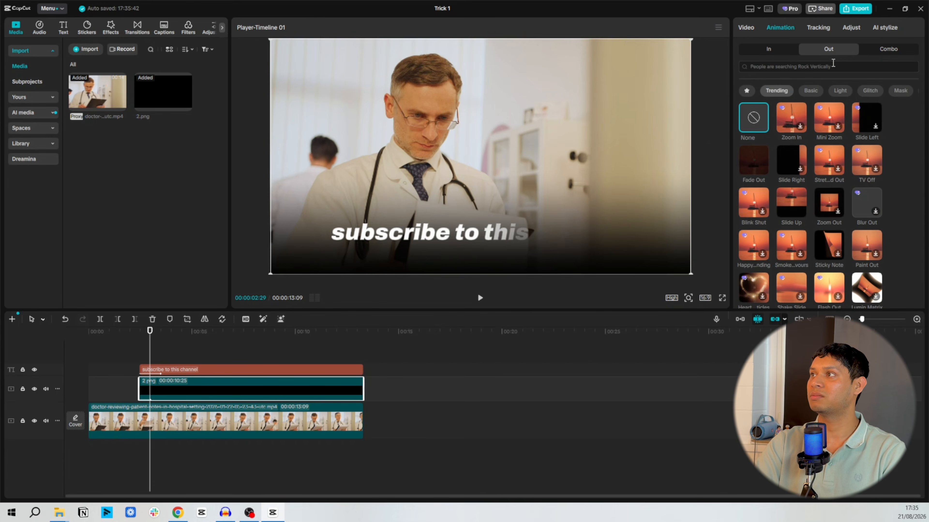
click(819, 71)
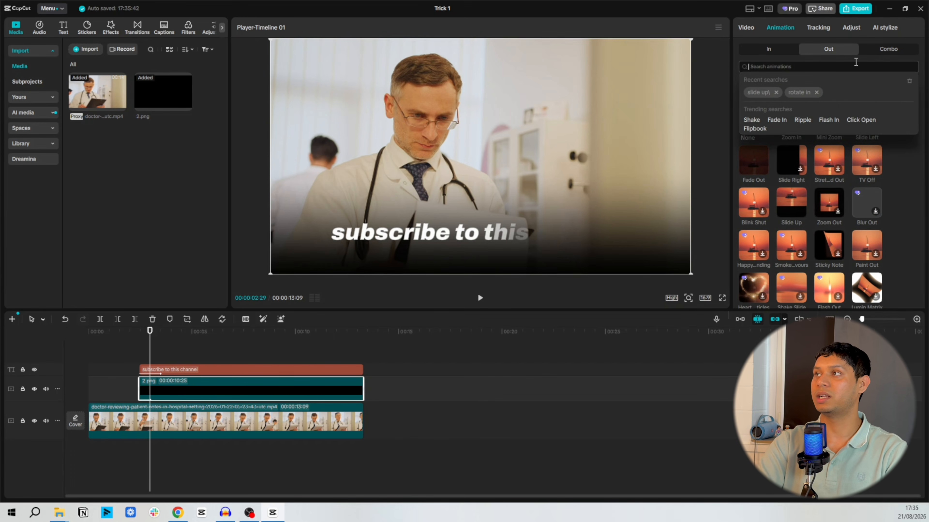
text(slide down)
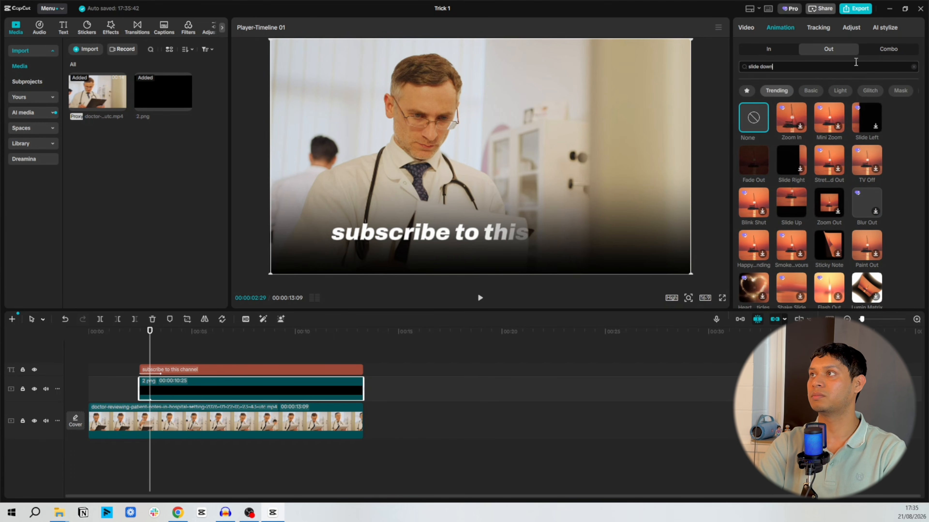
click(823, 83)
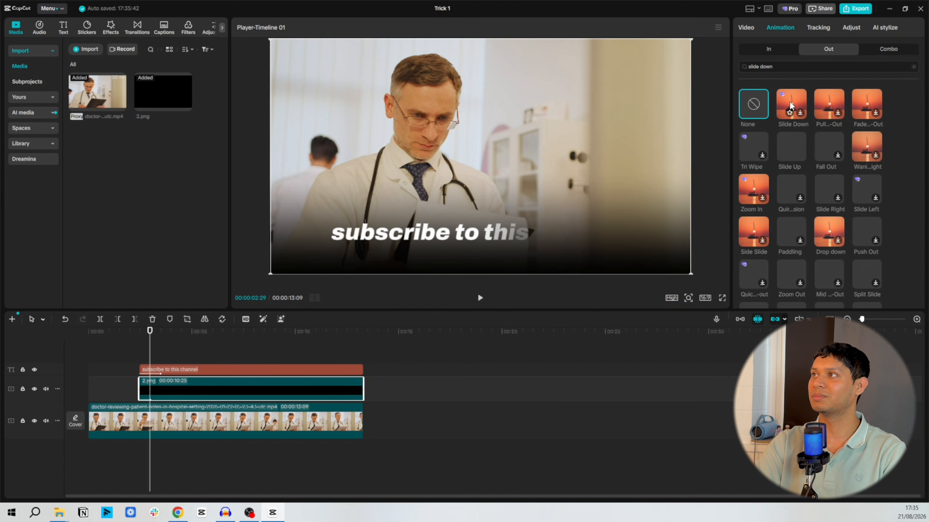
click(790, 102)
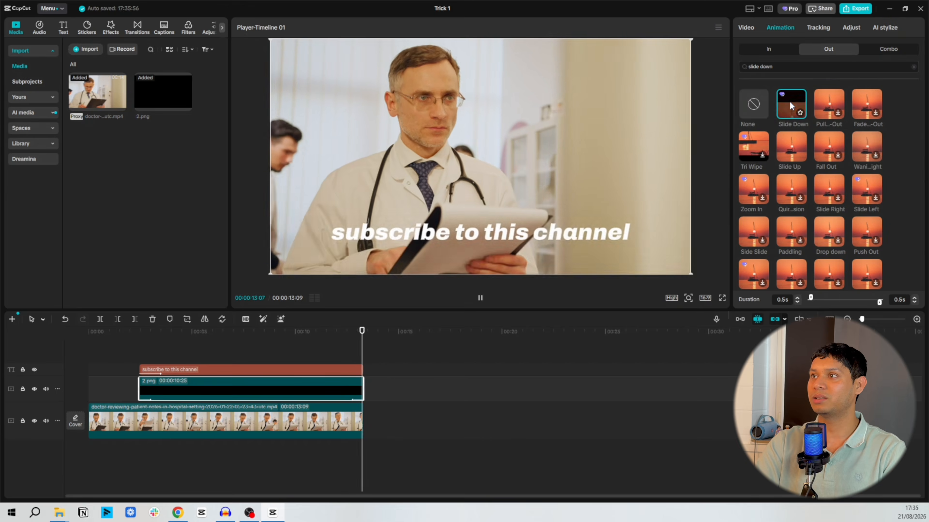
- Preview the animated gradient and title in full screen, then return to the editor
click(722, 298)
key(space)
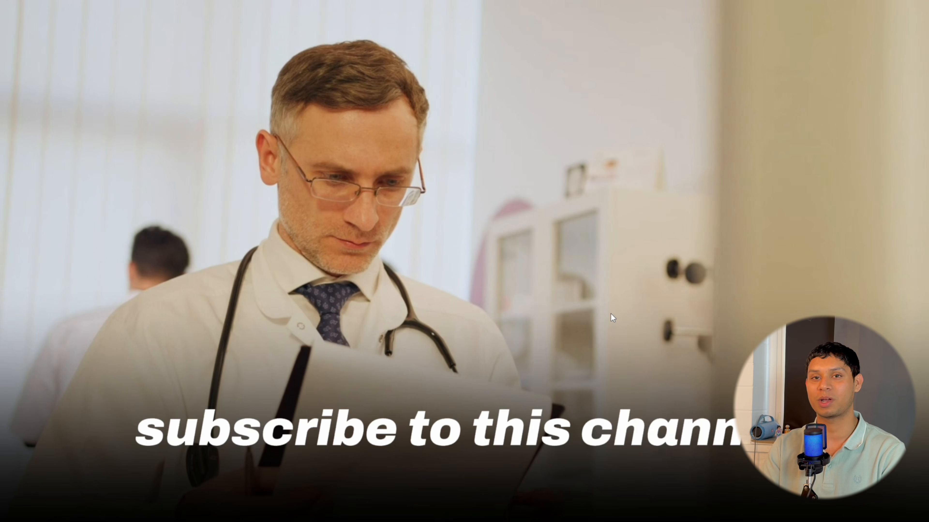
mouse_move(607, 341)
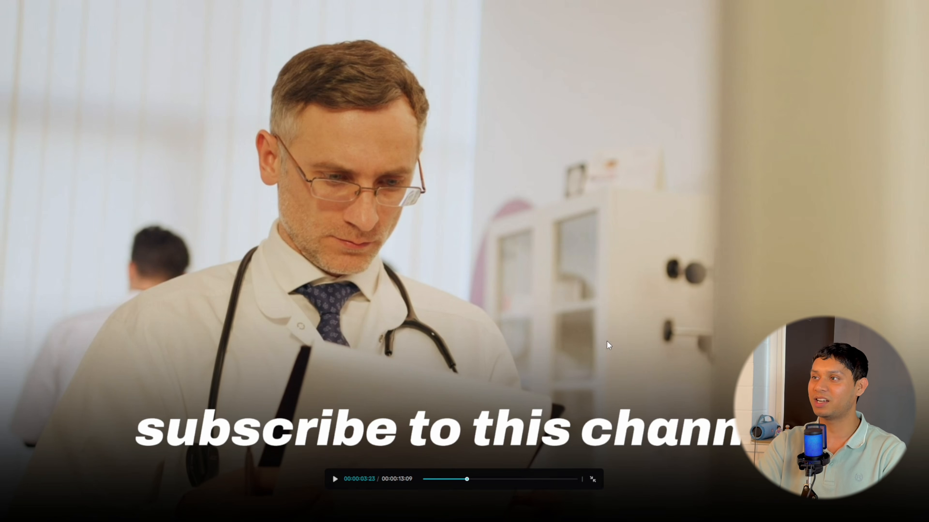
click(592, 475)
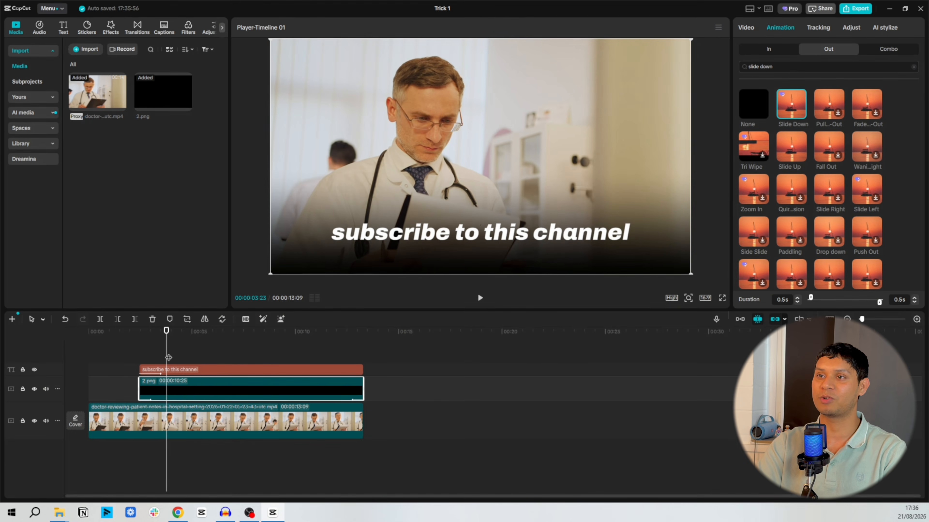
- Replay the entrance of the title and gradient from the start of their clips, stopping at 00:00:03:18
click(140, 357)
key(space)
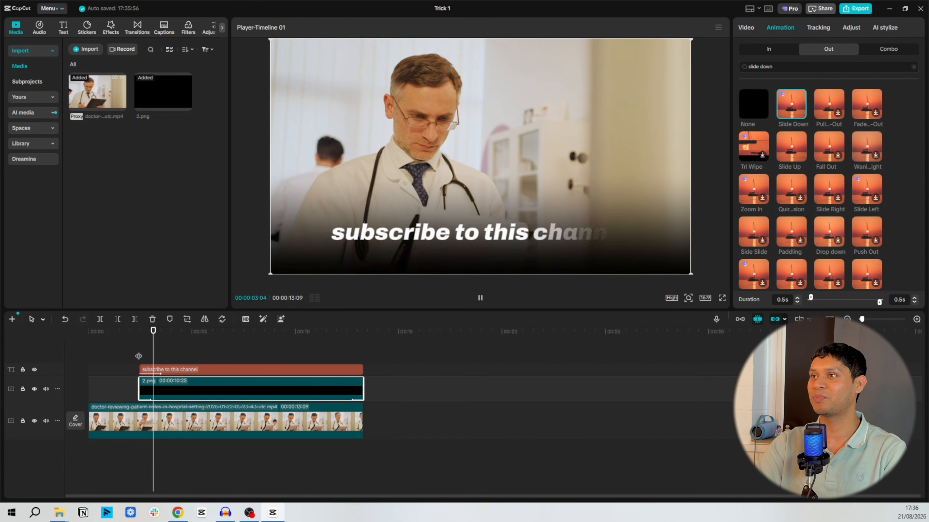
key(space)
- Turn the "subscribe to this channel" text clip into a compound clip
click(181, 370)
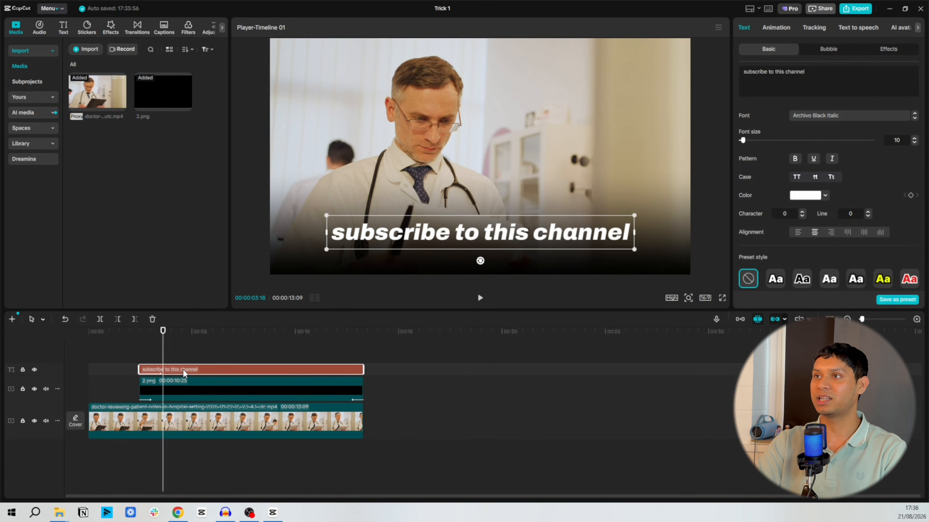
right_click(183, 368)
click(222, 395)
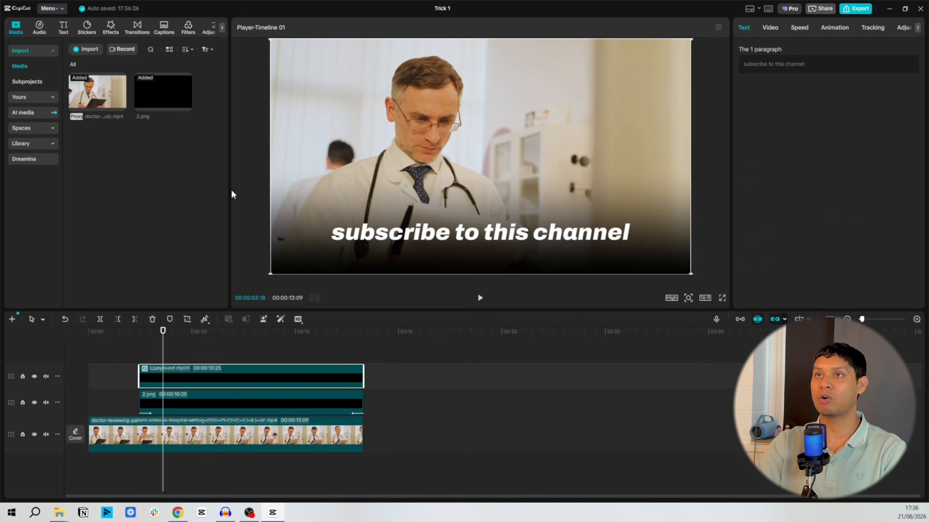
- Apply the favorite video effect Glow 2 to the title's compound clip, with glow 17 and size 11
click(111, 25)
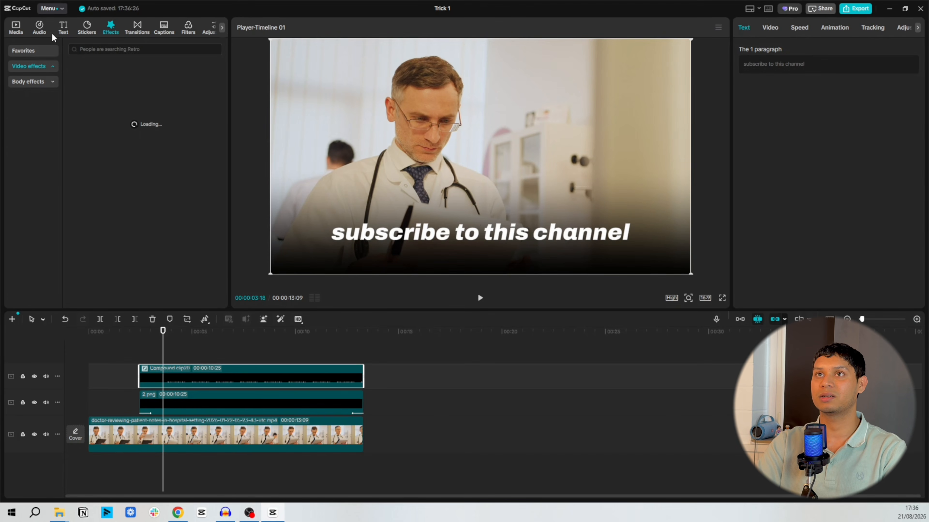
click(18, 51)
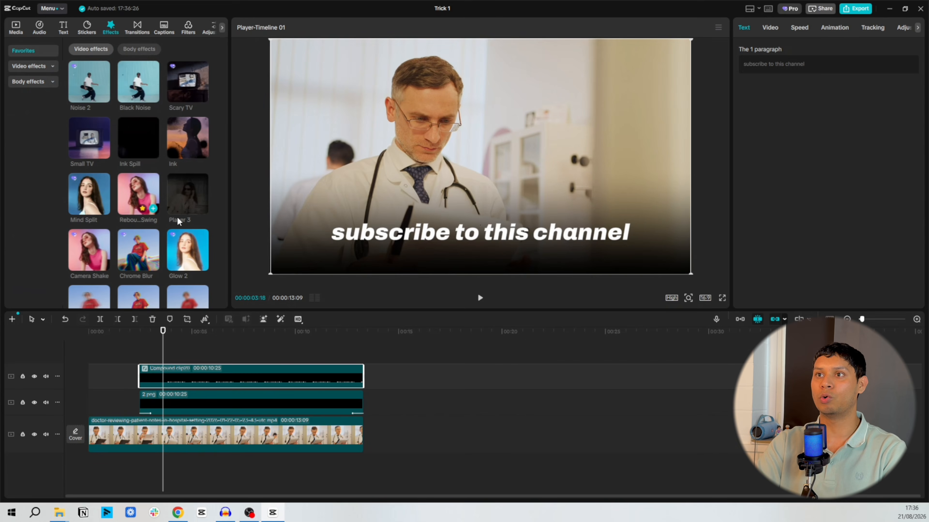
scroll(179, 221, down, 2)
drag(190, 209, 202, 366)
click(762, 112)
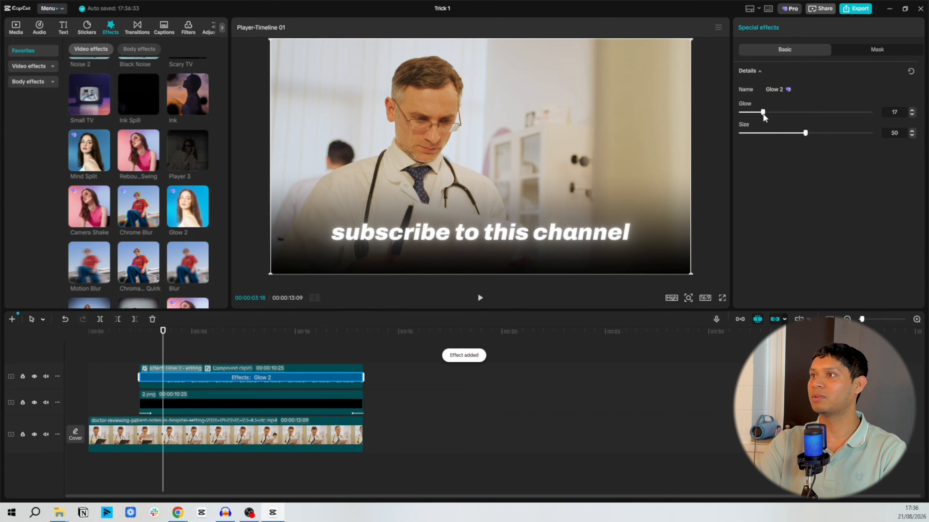
click(754, 133)
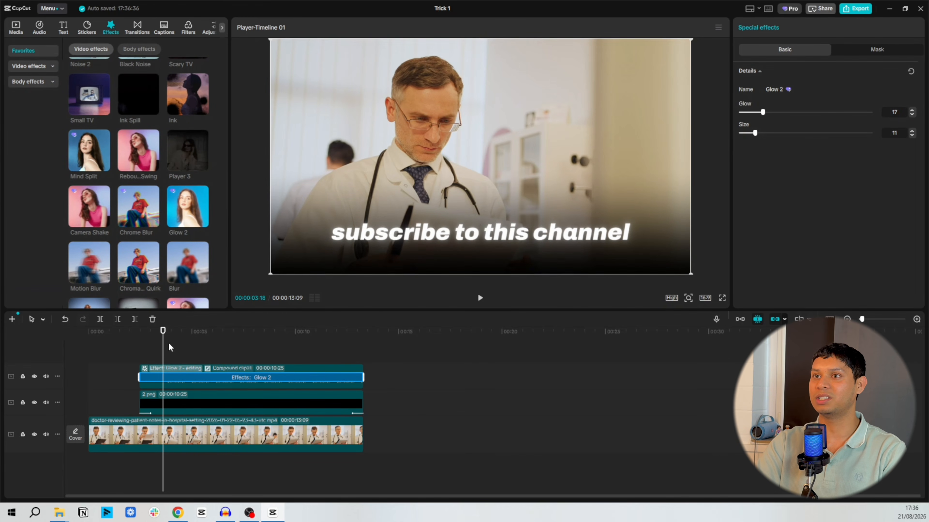
- Preview the glowing title's entrance from shortly before its compound clip begins
drag(163, 347, 119, 340)
key(space)
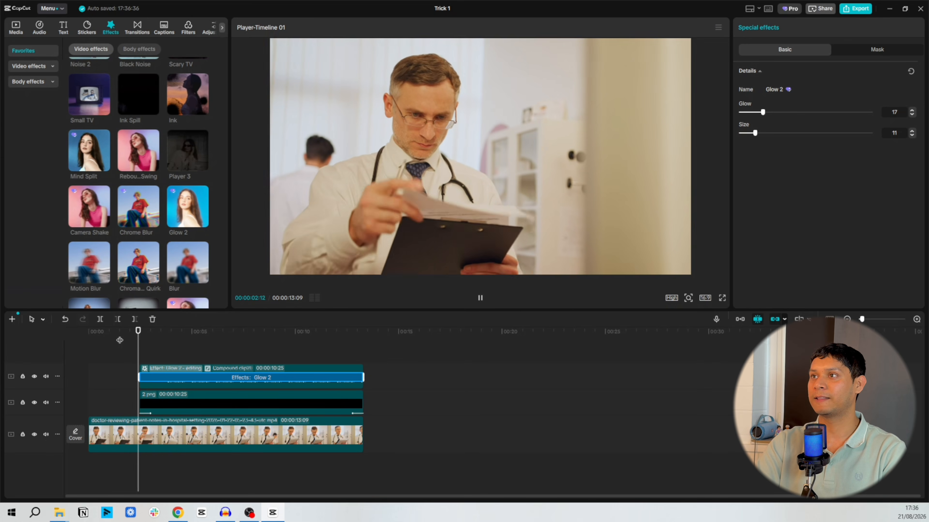
key(space)
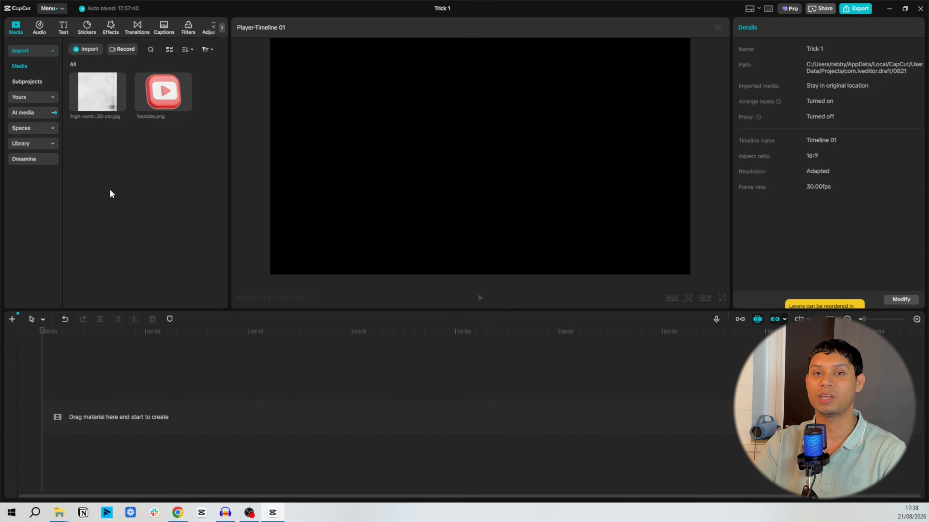
- Place the scratched paper image at the start of the empty timeline and crop it to 16:9
drag(89, 86, 70, 397)
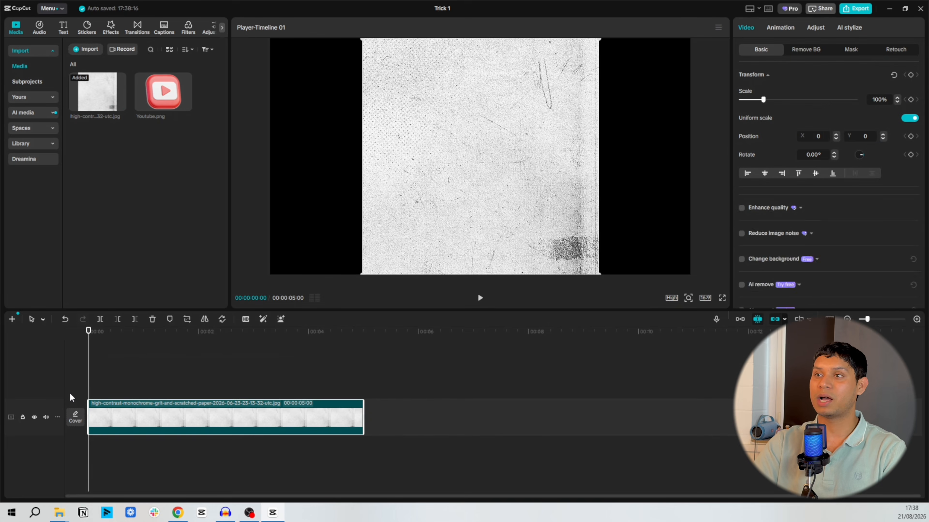
click(188, 319)
click(432, 399)
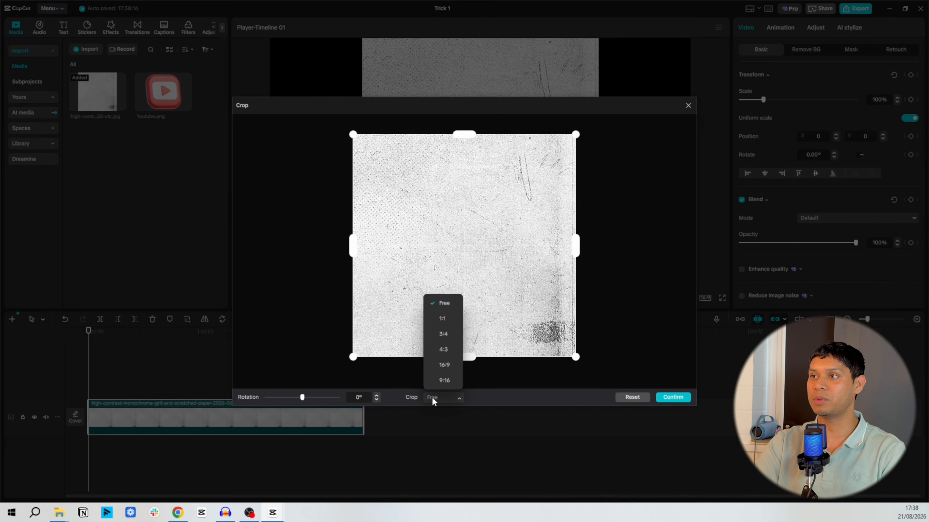
click(447, 364)
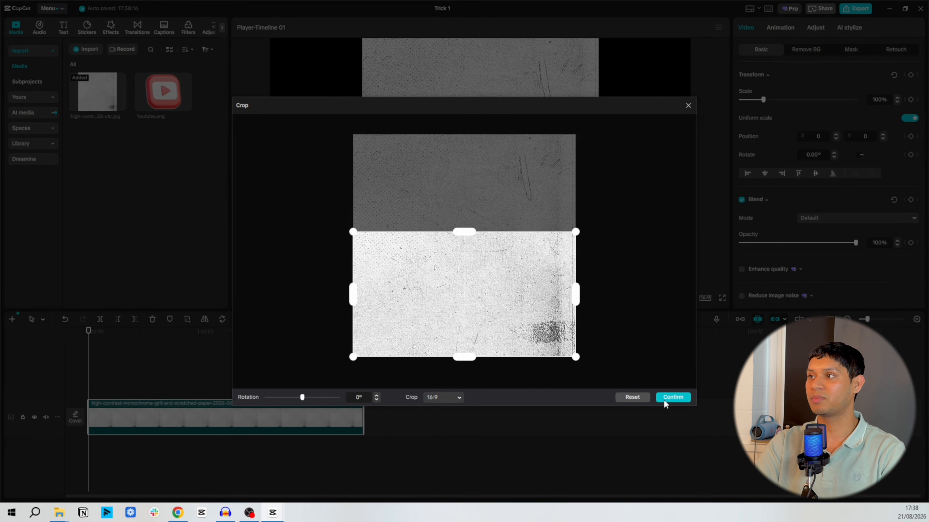
click(672, 397)
- Place Youtube.png above the paper background at 45% scale and add transform keyframes at its start and at 00:00:00:20
drag(163, 102, 71, 382)
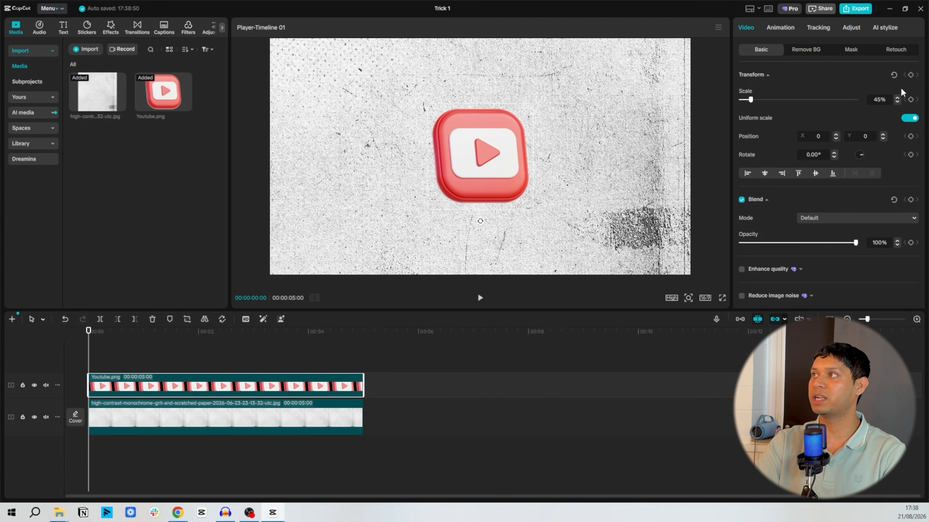
key(space)
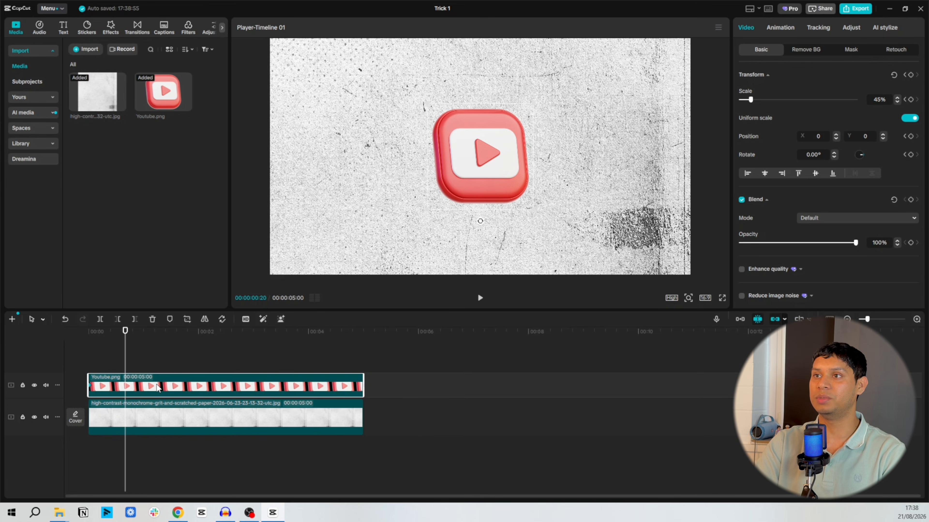
click(911, 75)
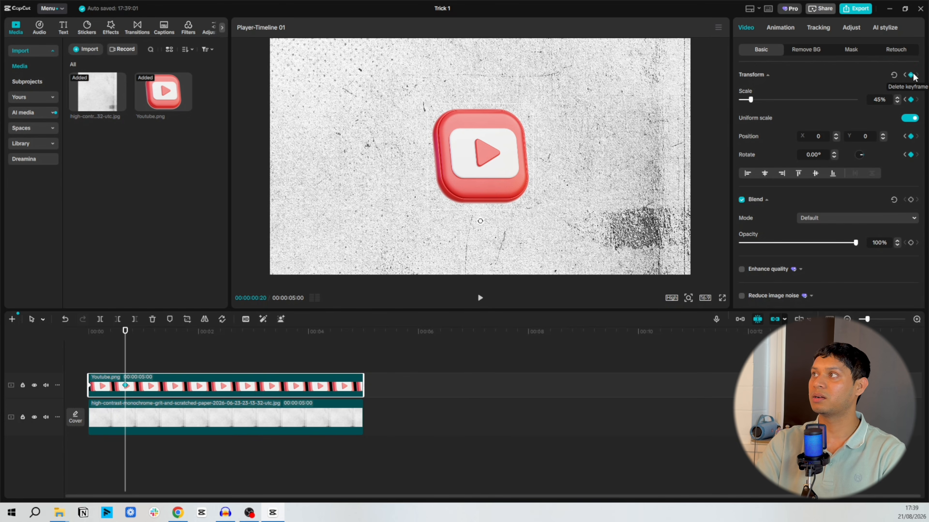